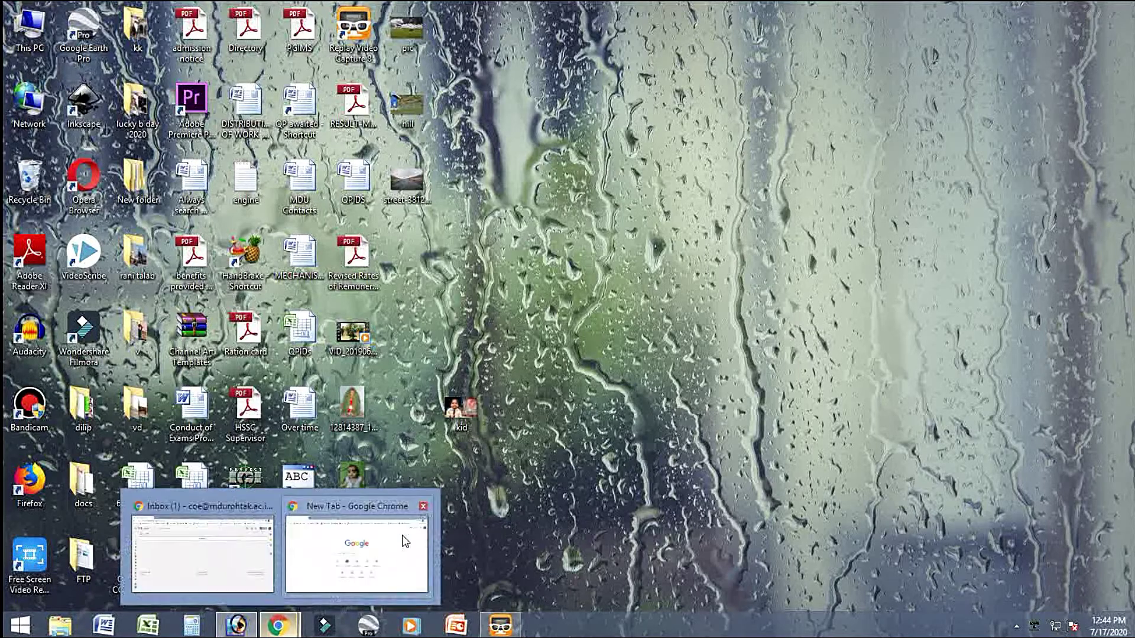
pyautogui.moveTo(279, 626)
pyautogui.click(354, 556)
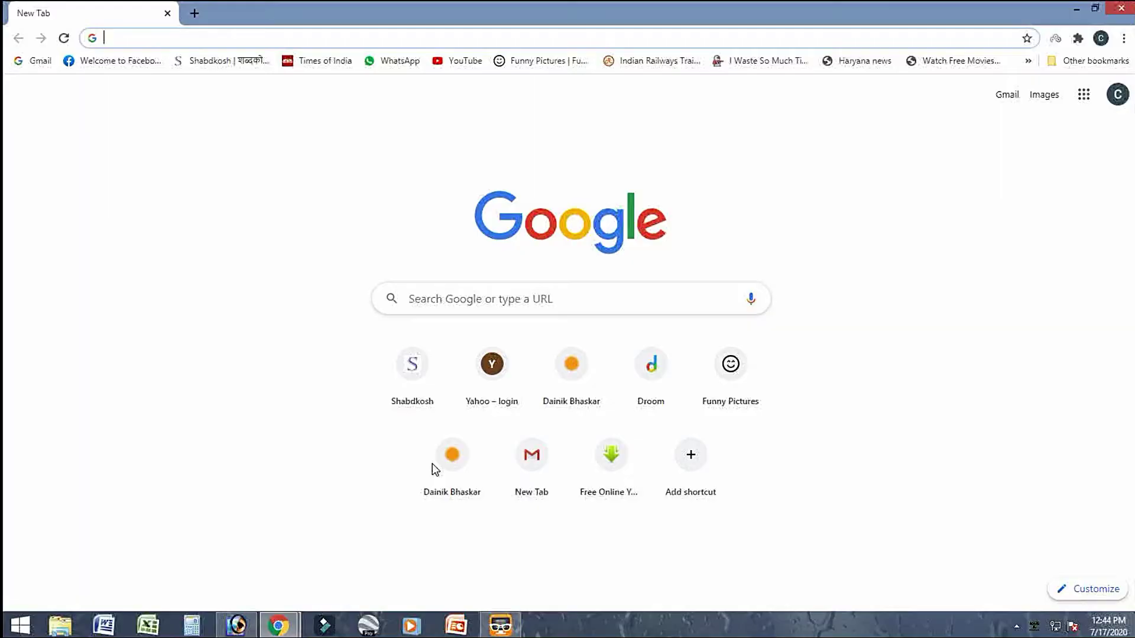
pyautogui.click(211, 40)
pyautogui.write('w')
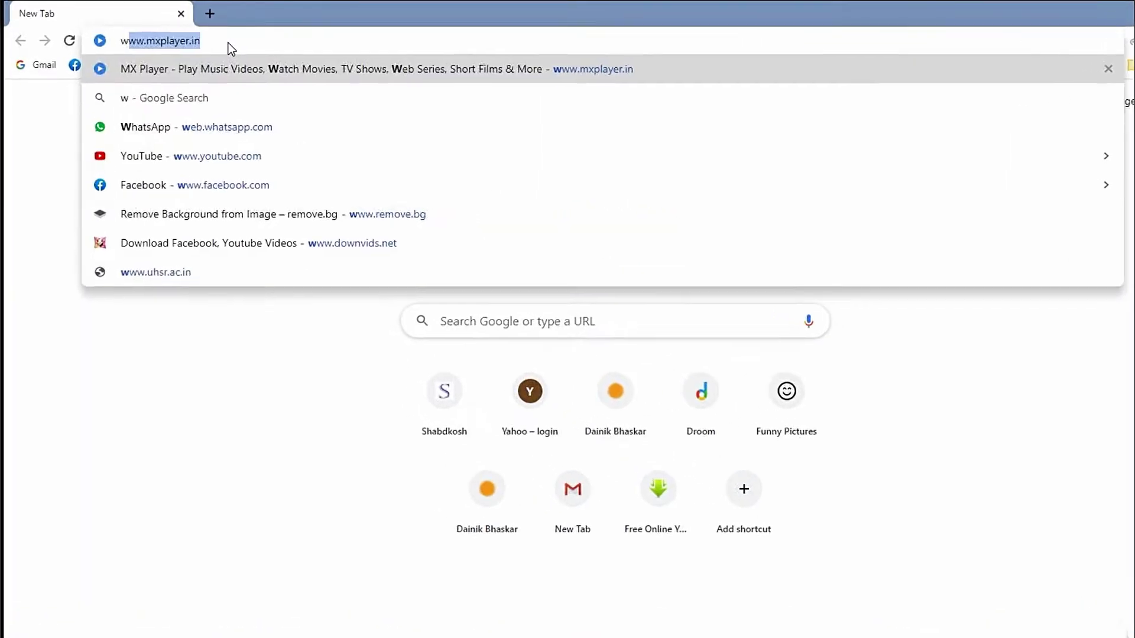
pyautogui.write('ww.remove.bg')
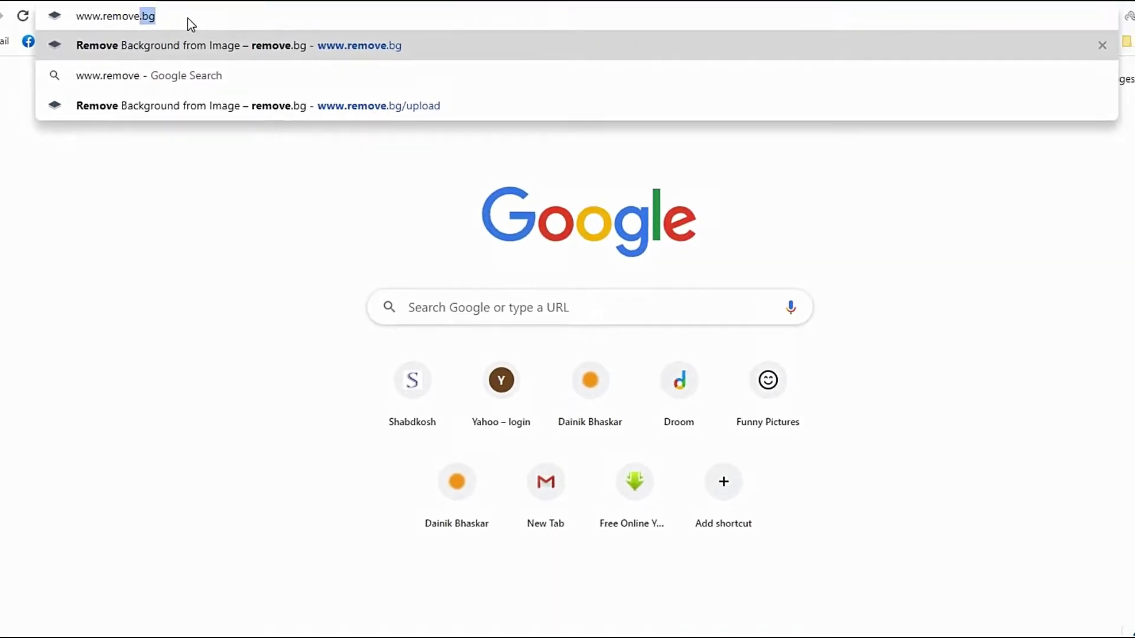
pyautogui.press('Return')
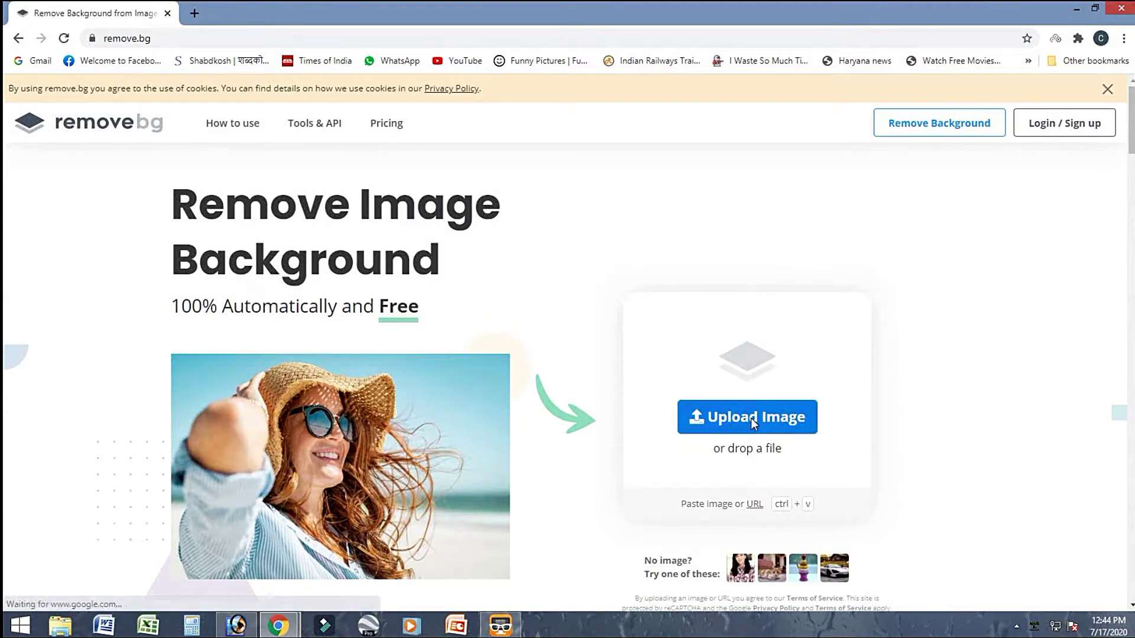
# Upload the boy's portrait photo to remove.bg to get it cut out
pyautogui.click(756, 417)
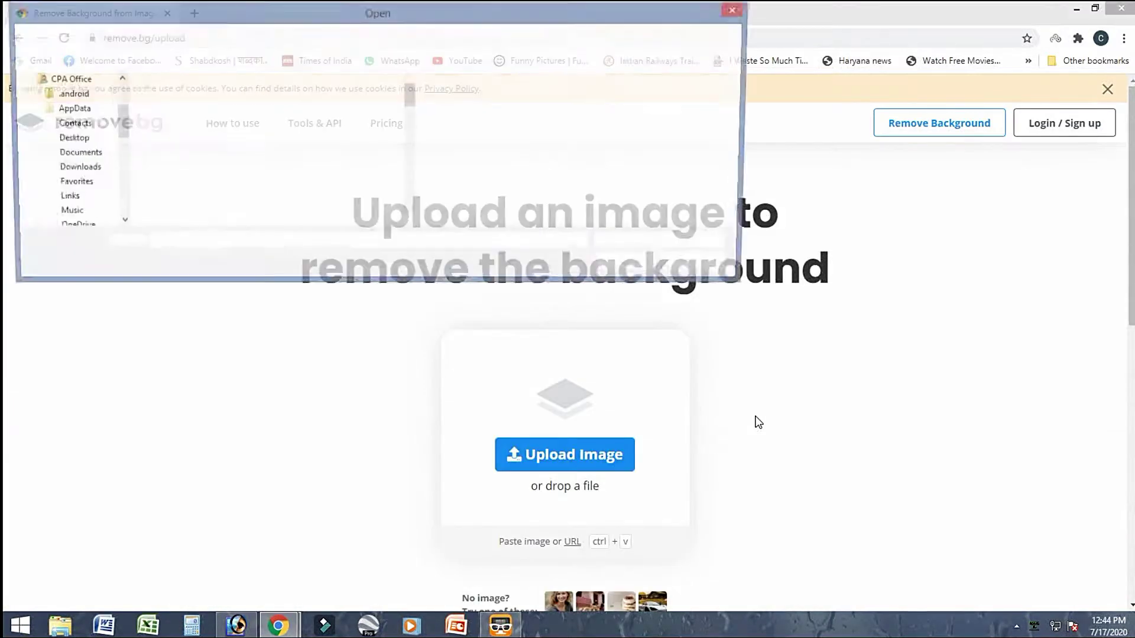
pyautogui.moveTo(410, 93); pyautogui.dragTo(411, 186)
pyautogui.doubleClick(189, 165)
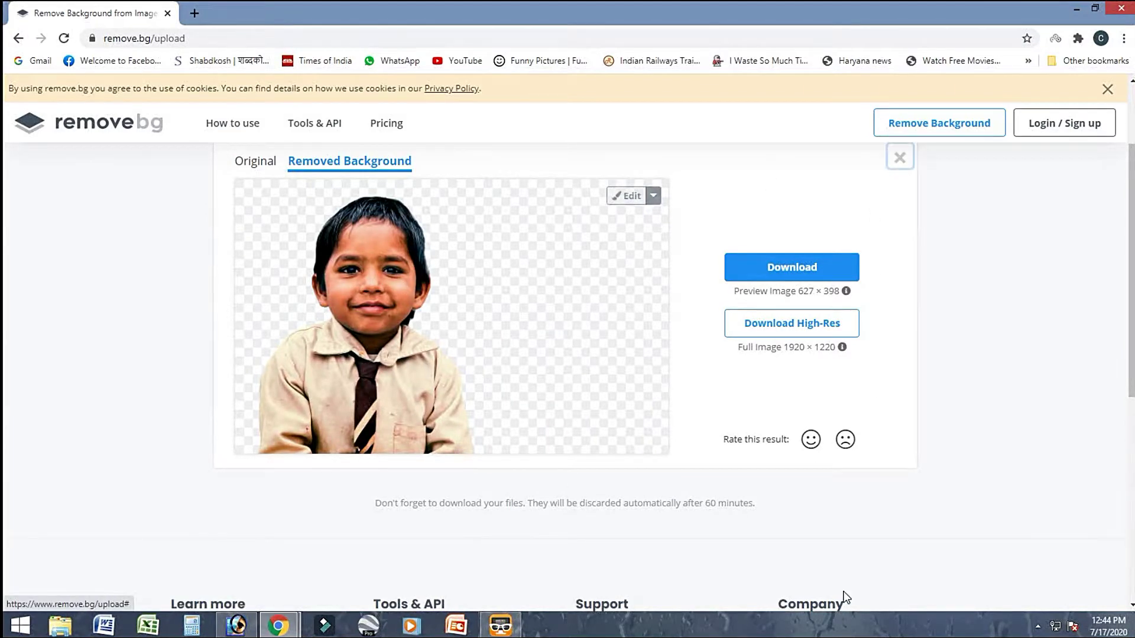
# Upload IMG_20181223_075015803 to remove.bg and review the three cut-out children
pyautogui.click(558, 456)
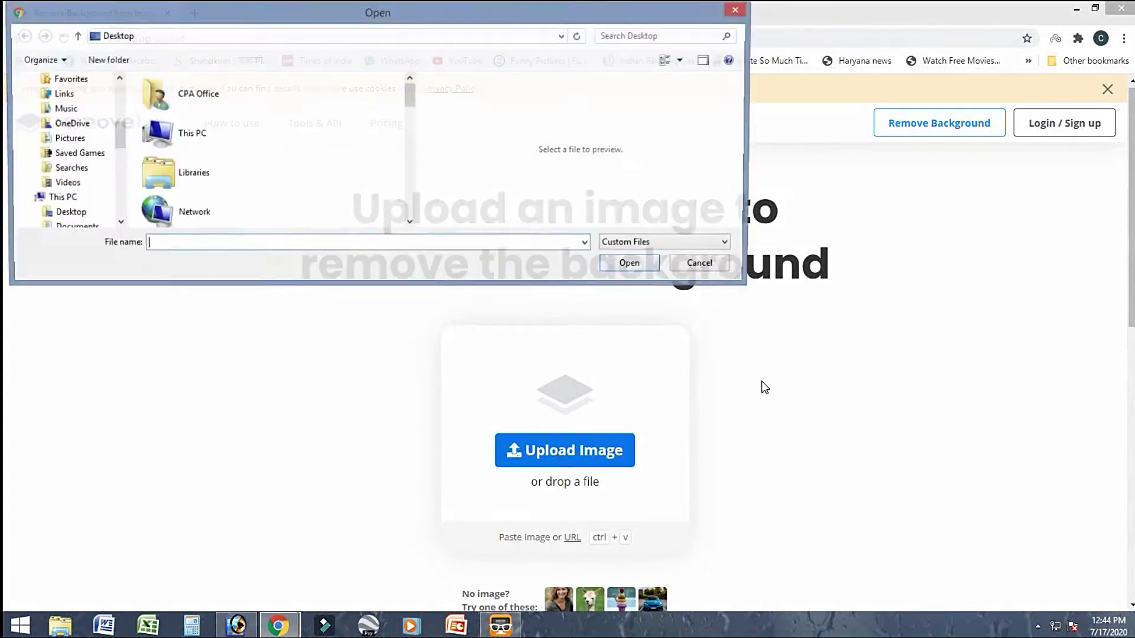
pyautogui.scroll(-3, 296, 94)
pyautogui.scroll(-3, 295, 94)
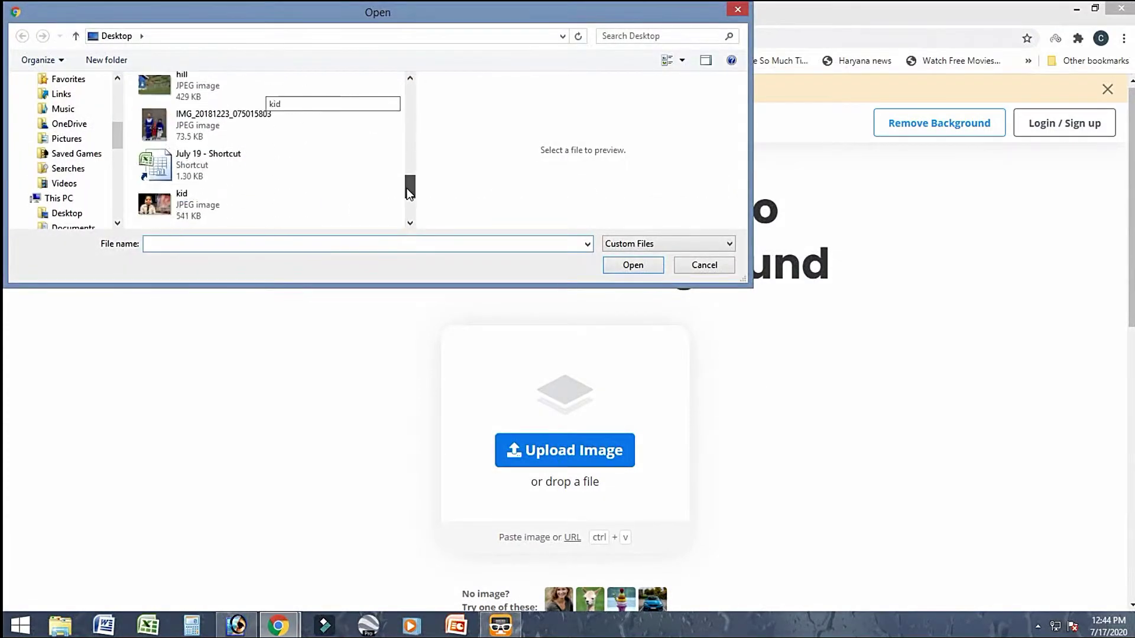
pyautogui.click(169, 127)
pyautogui.click(658, 266)
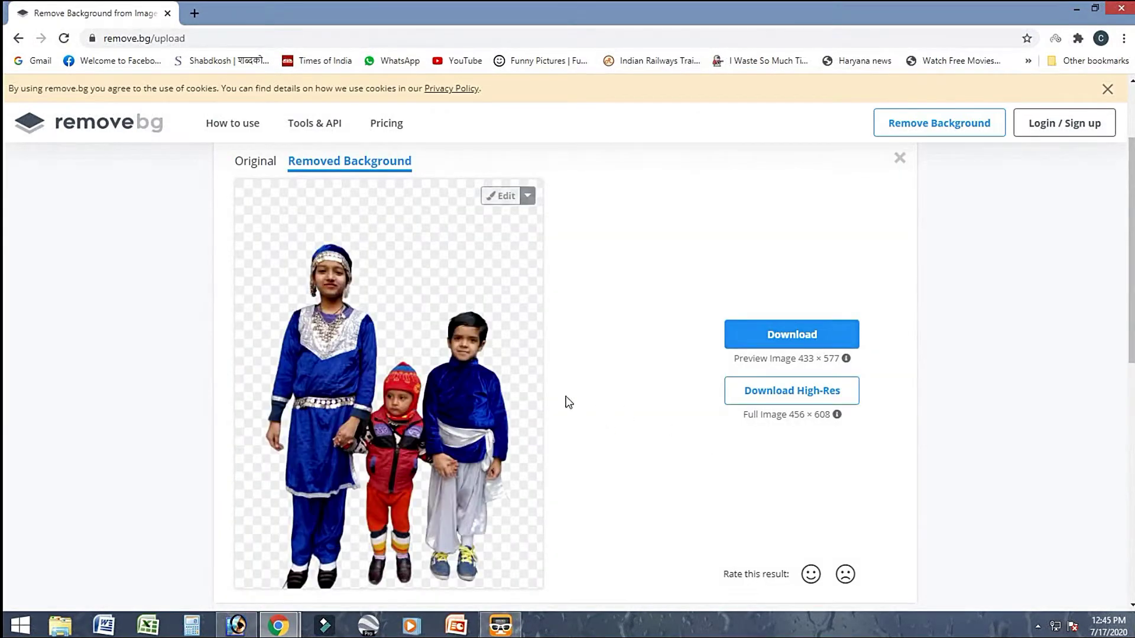
pyautogui.scroll(-1, 680, 443)
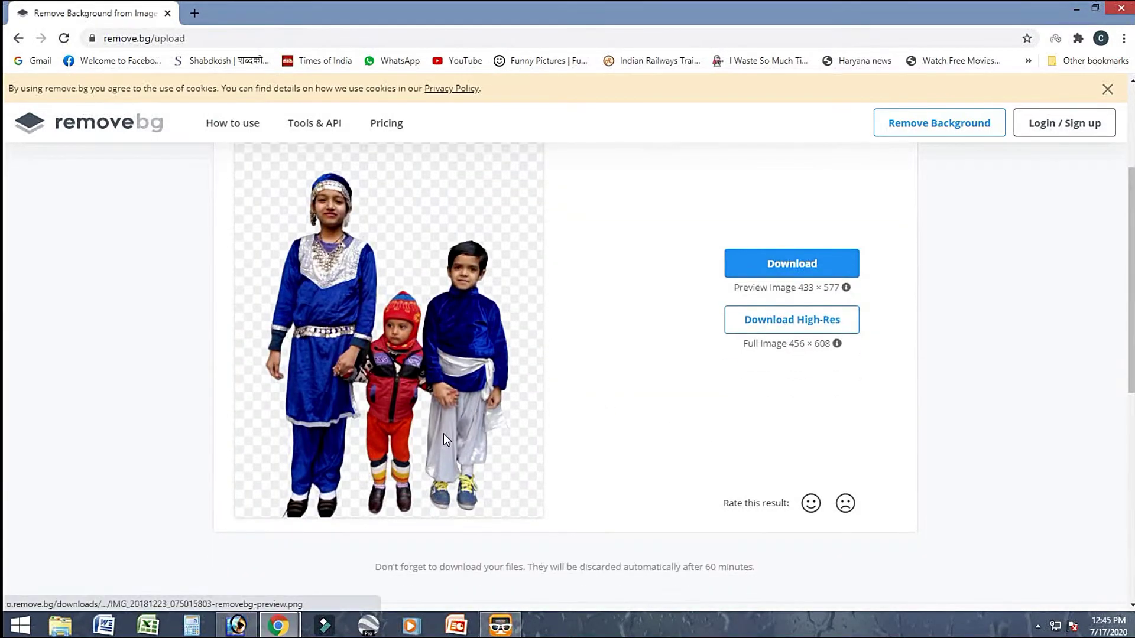
pyautogui.scroll(2, 697, 408)
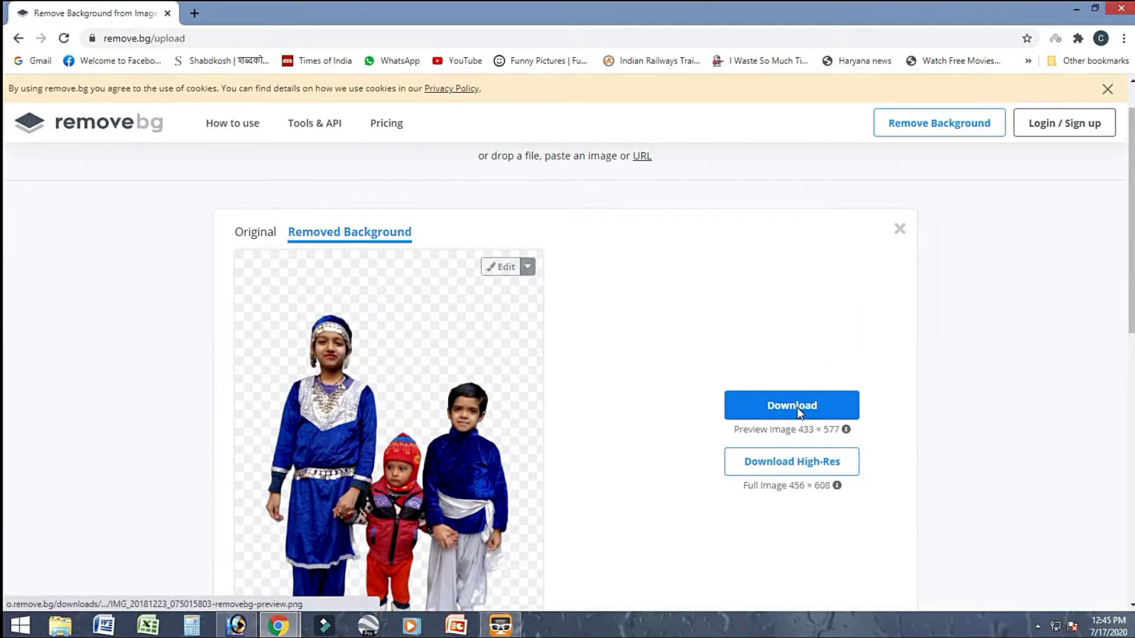
pyautogui.scroll(-1, 449, 417)
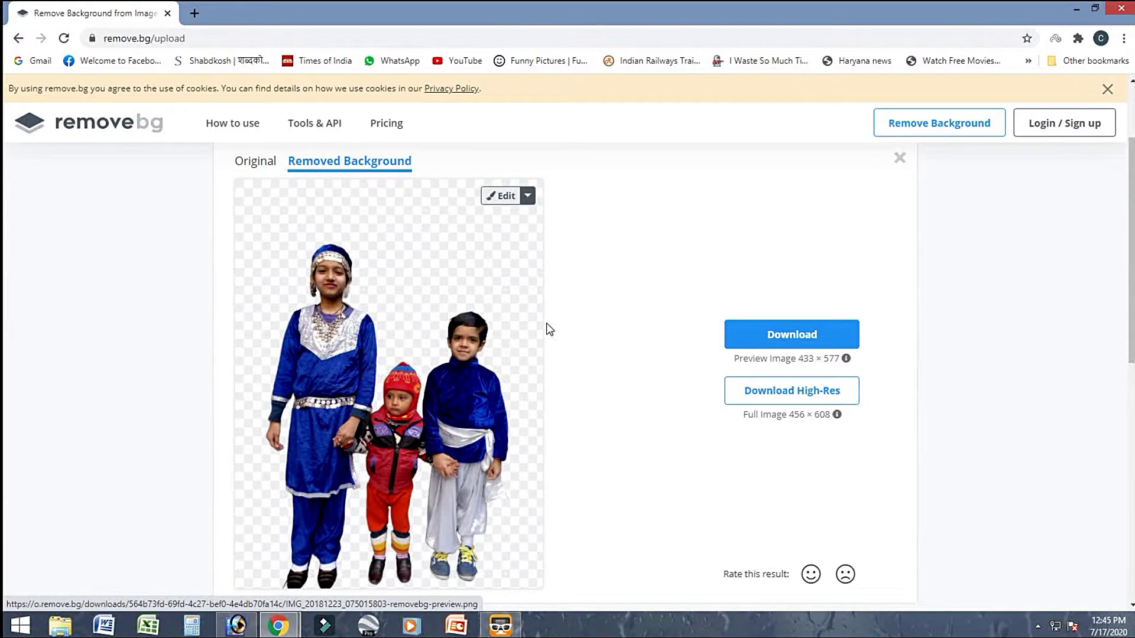
# Close Chrome and bring the empty Photoshop window back to the front
pyautogui.click(1121, 8)
pyautogui.click(236, 625)
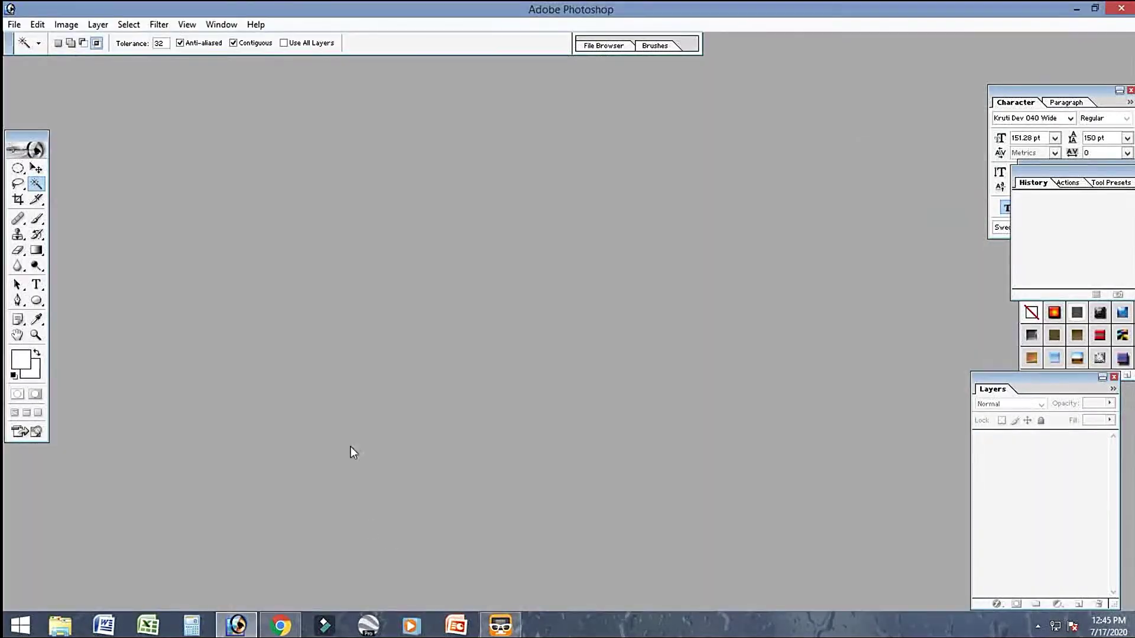
pyautogui.click(1074, 9)
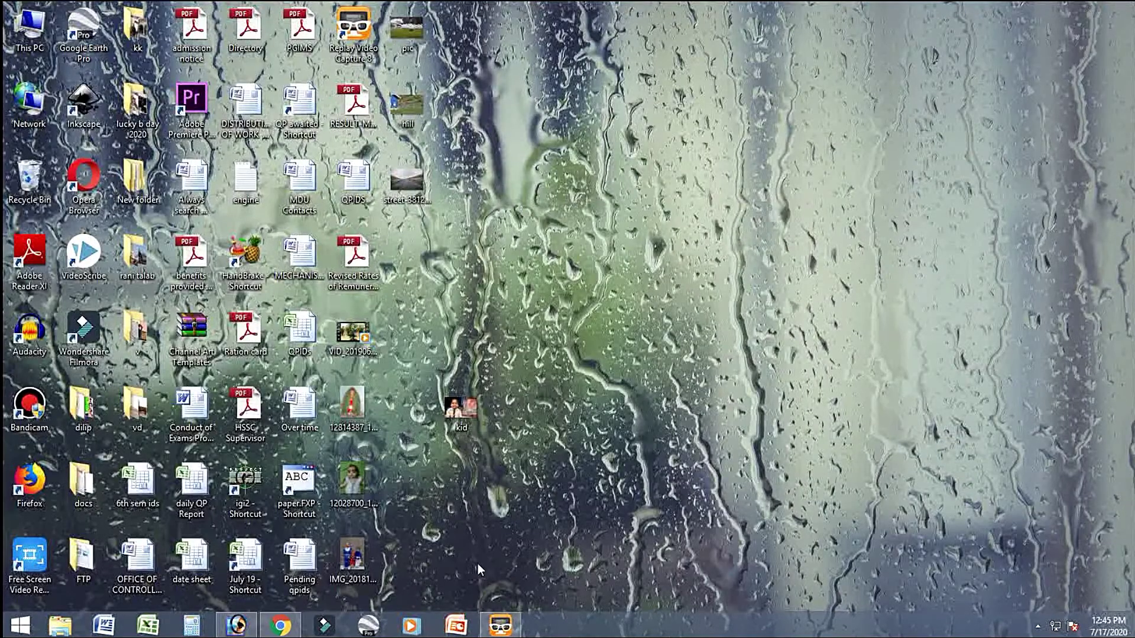
pyautogui.click(237, 626)
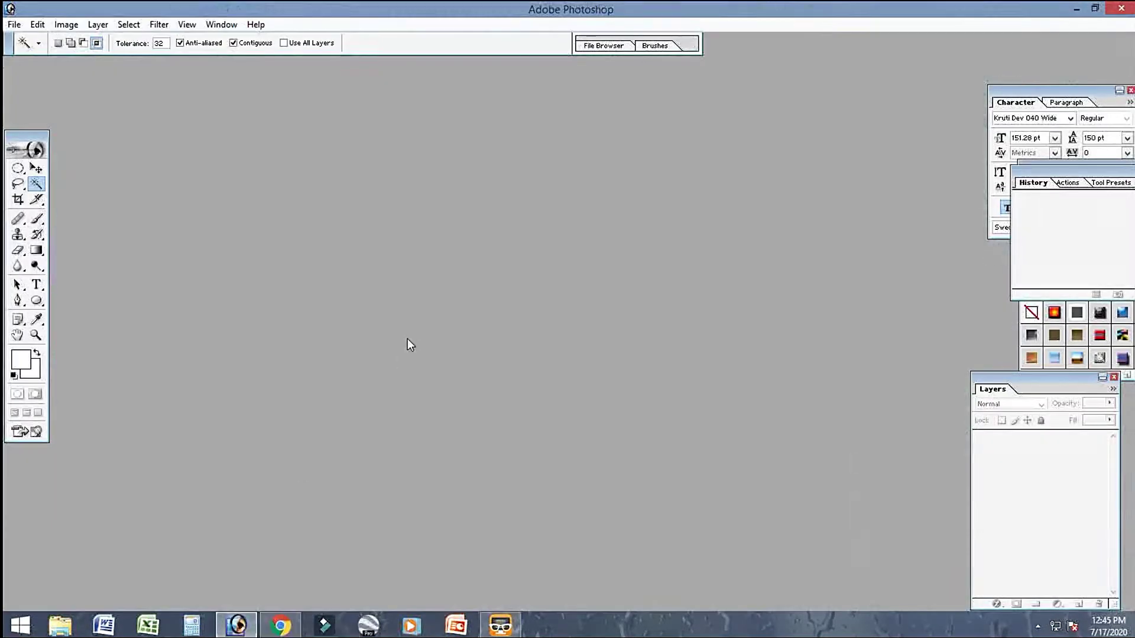
# Fit the three-children photo on screen and trace a Pen path around the right boy
pyautogui.moveTo(229, 70); pyautogui.dragTo(250, 69)
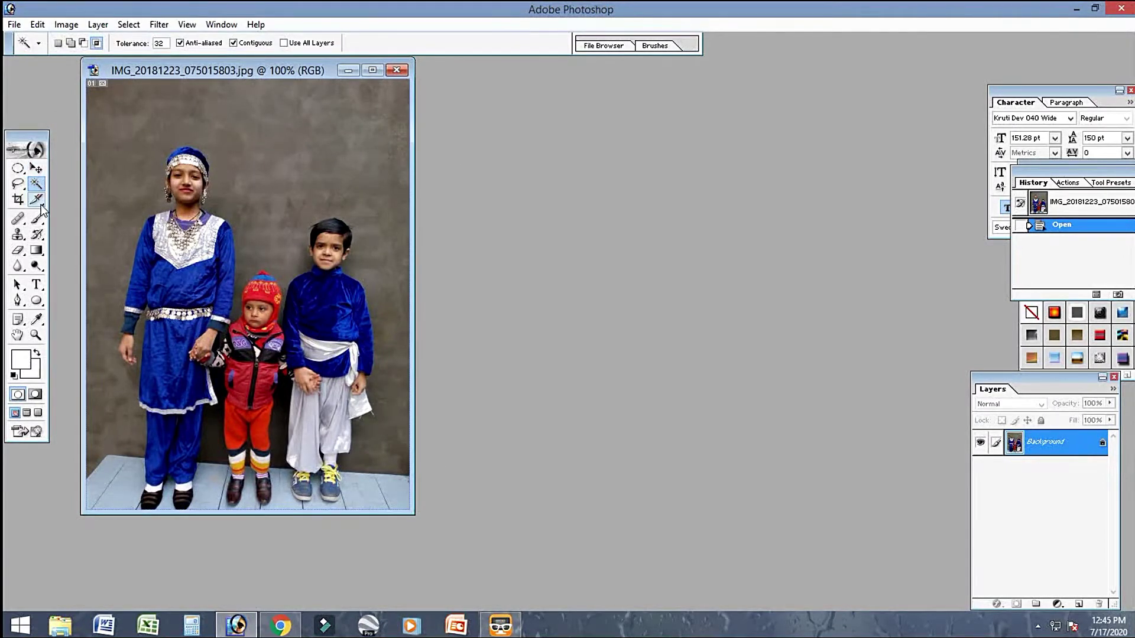
pyautogui.click(18, 300)
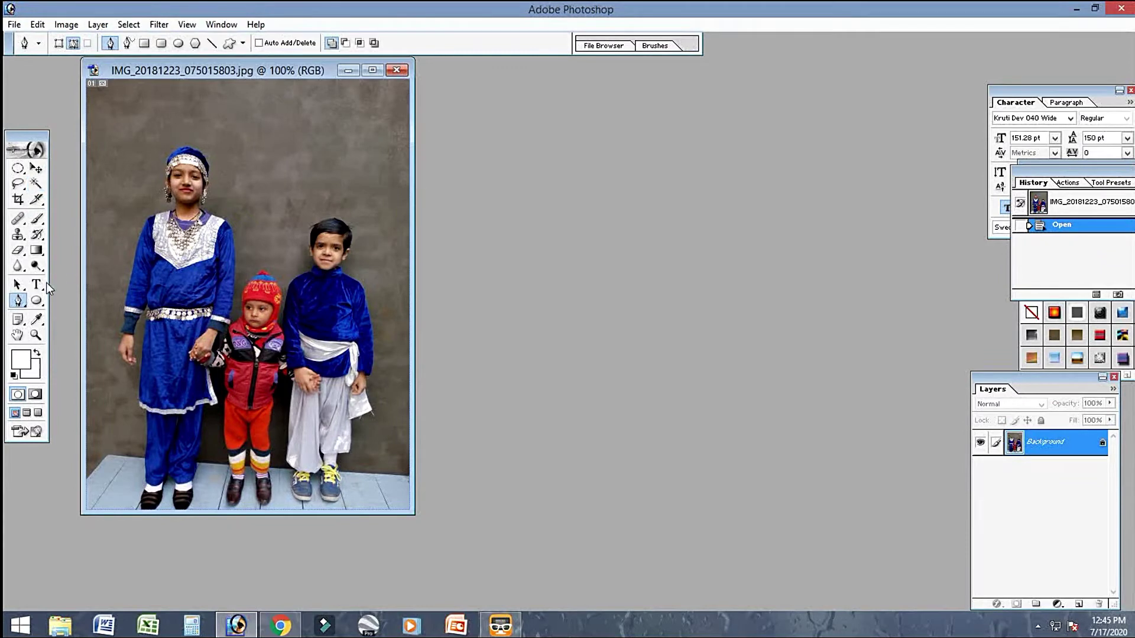
pyautogui.press('z')
pyautogui.hotkey('ctrl', '0')
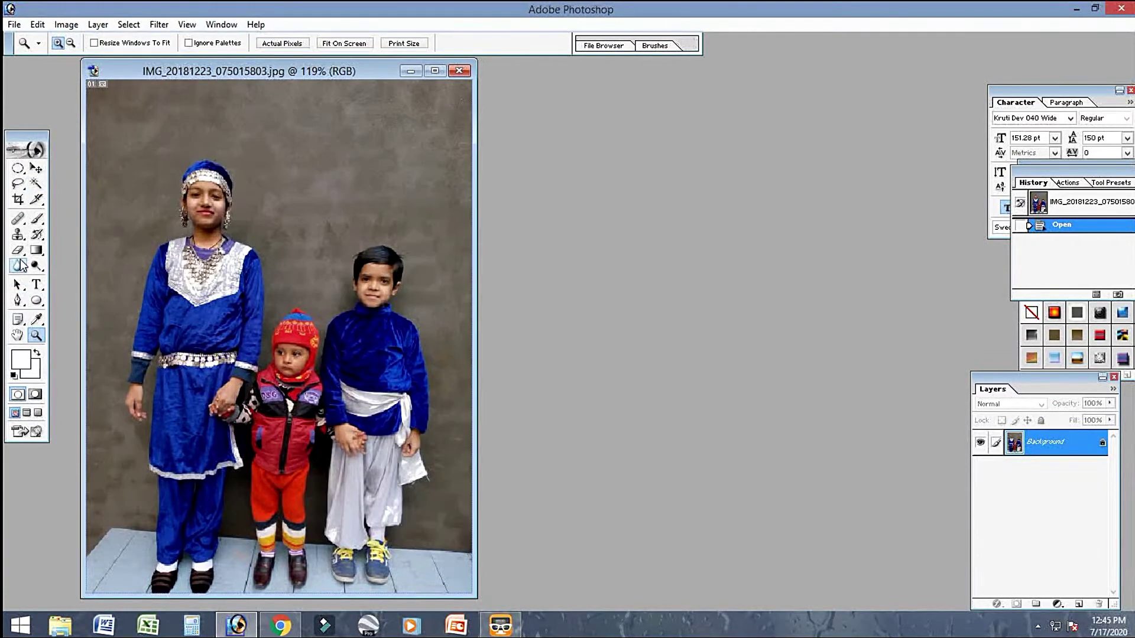
pyautogui.click(24, 295)
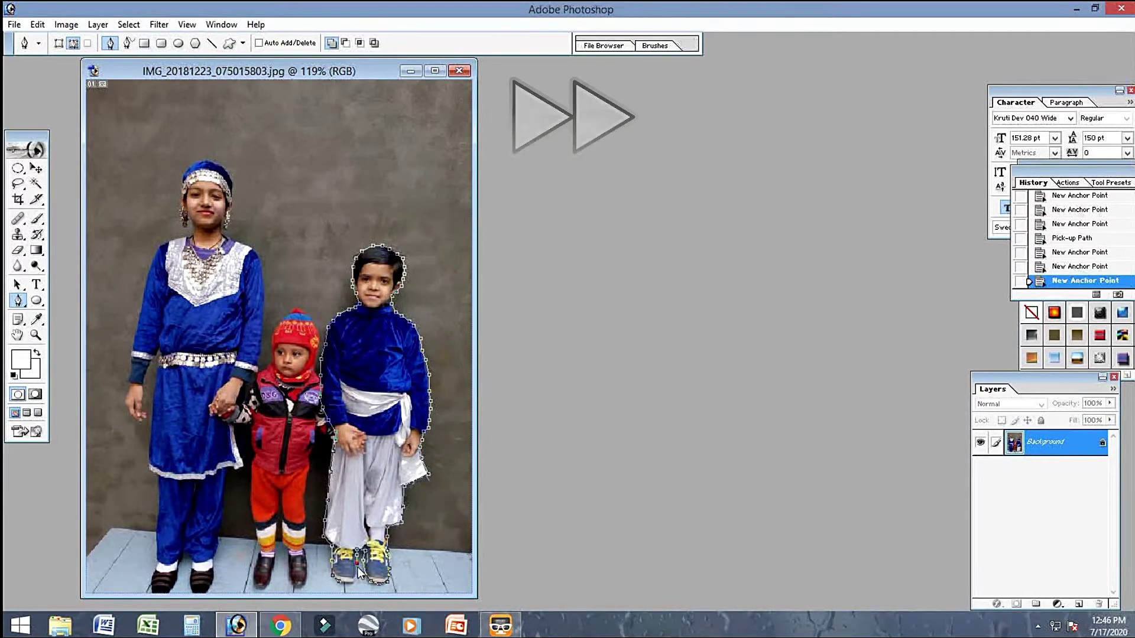
pyautogui.click(351, 583)
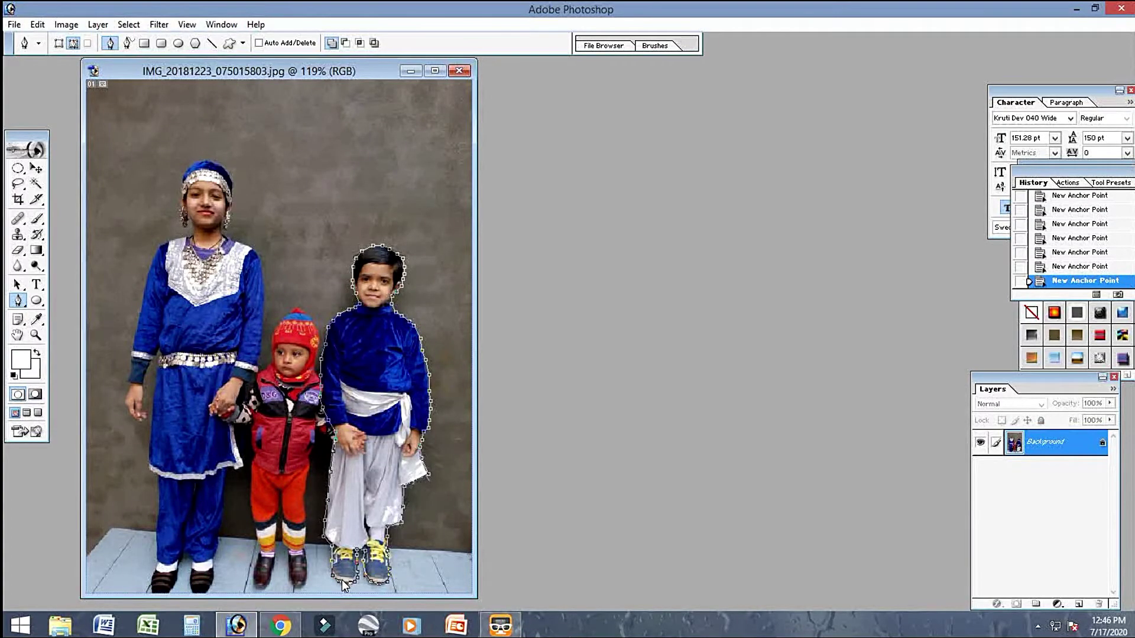
# Turn the boy's path into a selection with a 1.5 pixel feather
pyautogui.rightClick(384, 370)
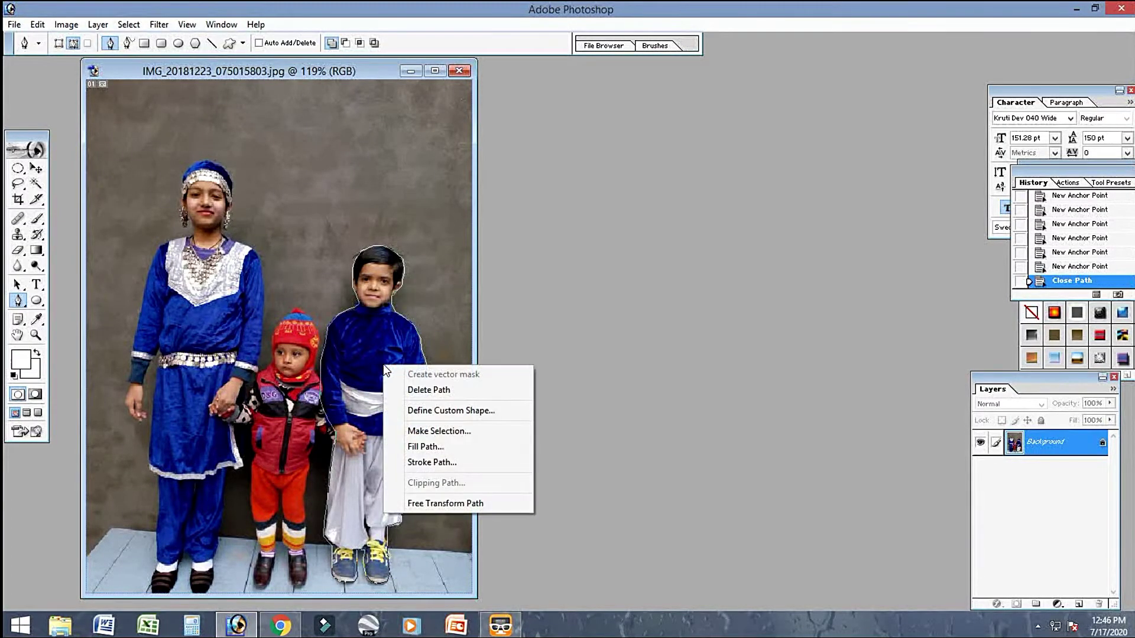
pyautogui.click(451, 432)
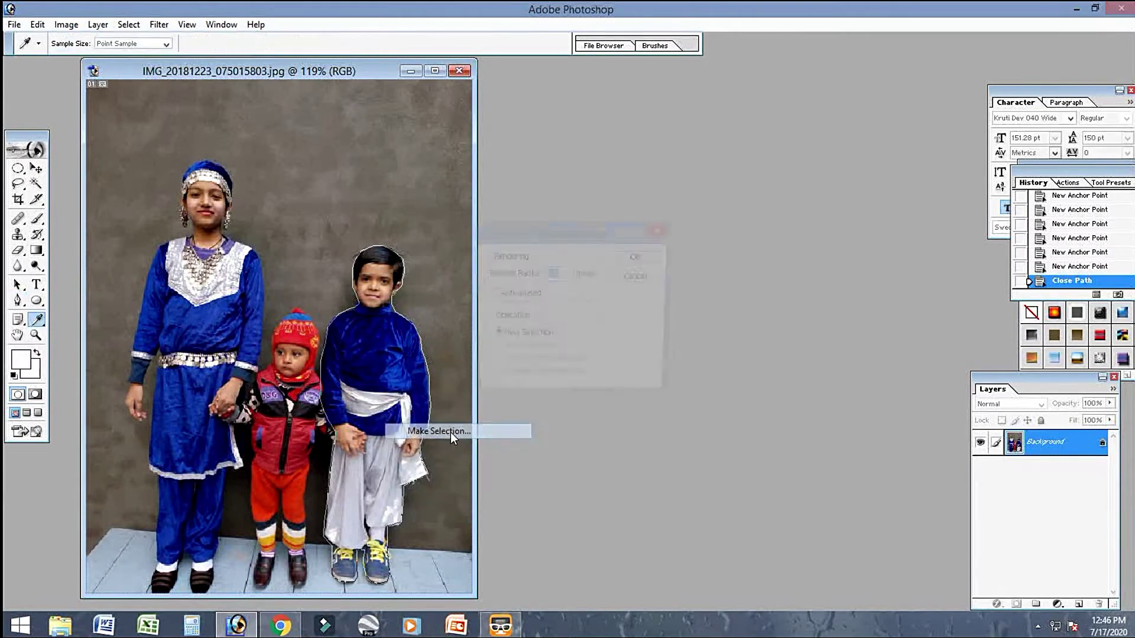
pyautogui.click(639, 258)
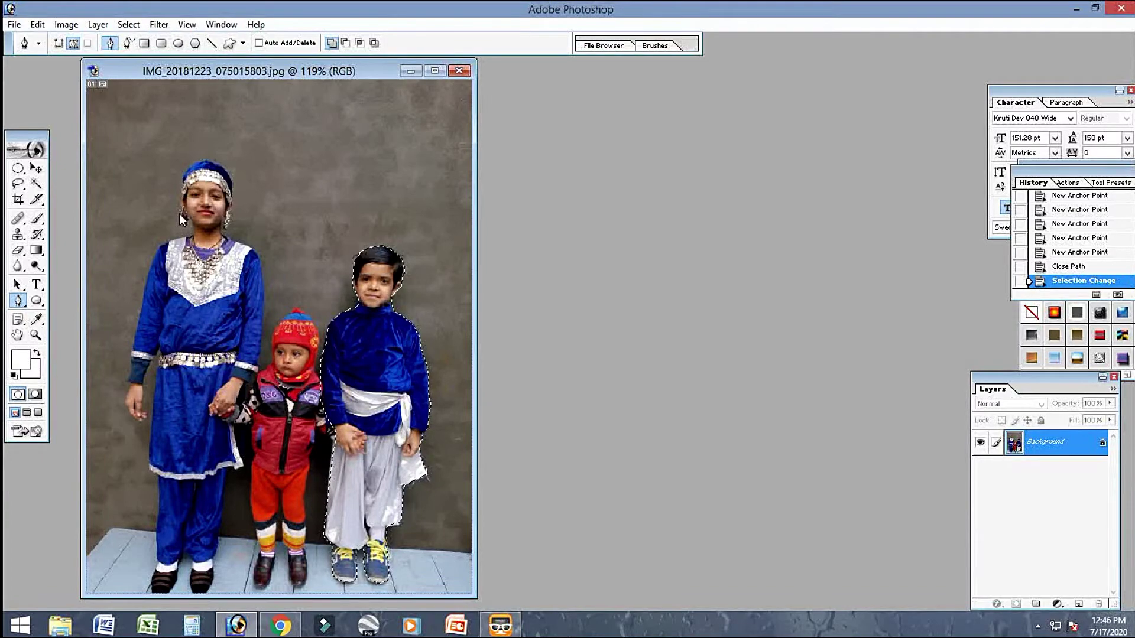
# Create a blank 500x400 Untitled-1 document and place it beside the photo
pyautogui.click(13, 25)
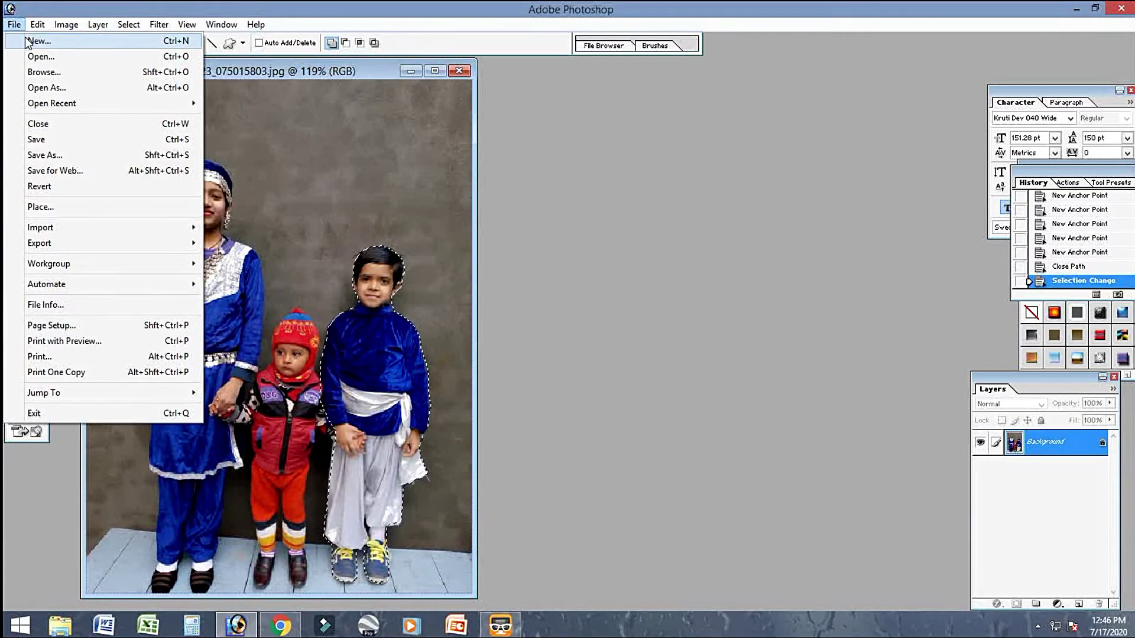
pyautogui.click(23, 41)
pyautogui.click(786, 226)
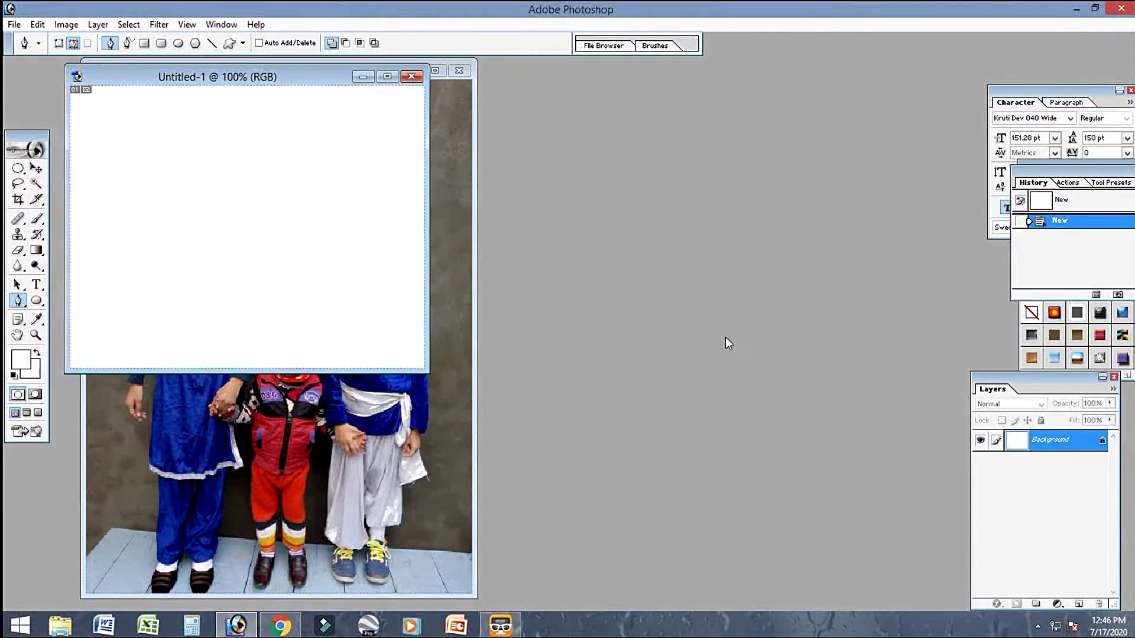
pyautogui.moveTo(264, 82)
pyautogui.mouseDown()
pyautogui.moveTo(822, 171)
pyautogui.moveTo(689, 173)
pyautogui.mouseUp()
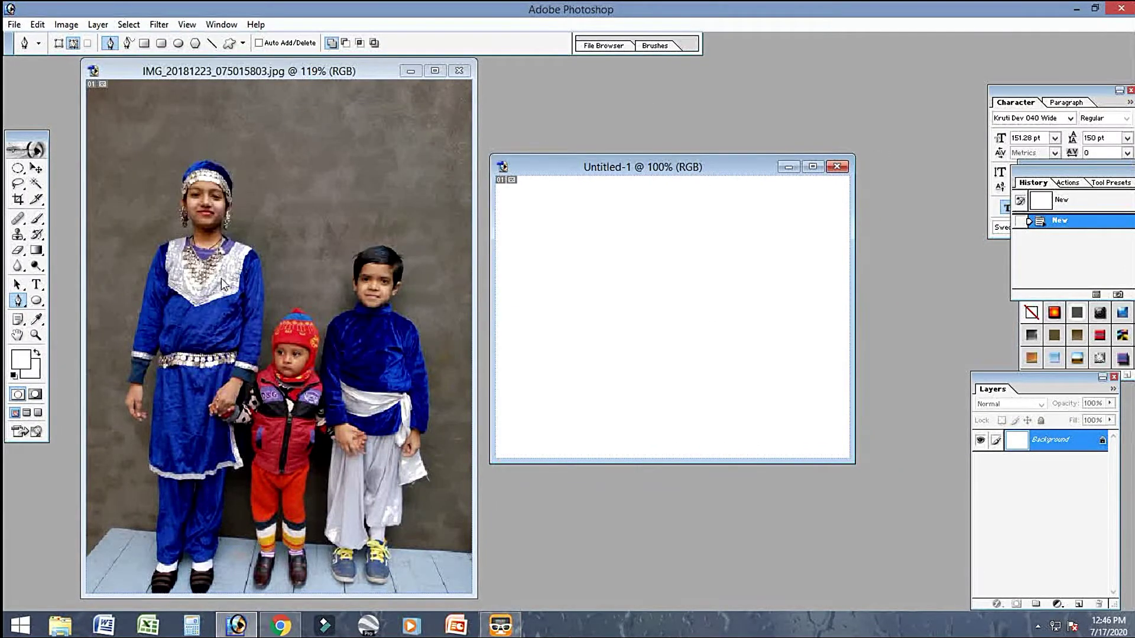
# Drag the selected boy into Untitled-1 as Layer 1 and scale him to 93.1%
pyautogui.click(37, 170)
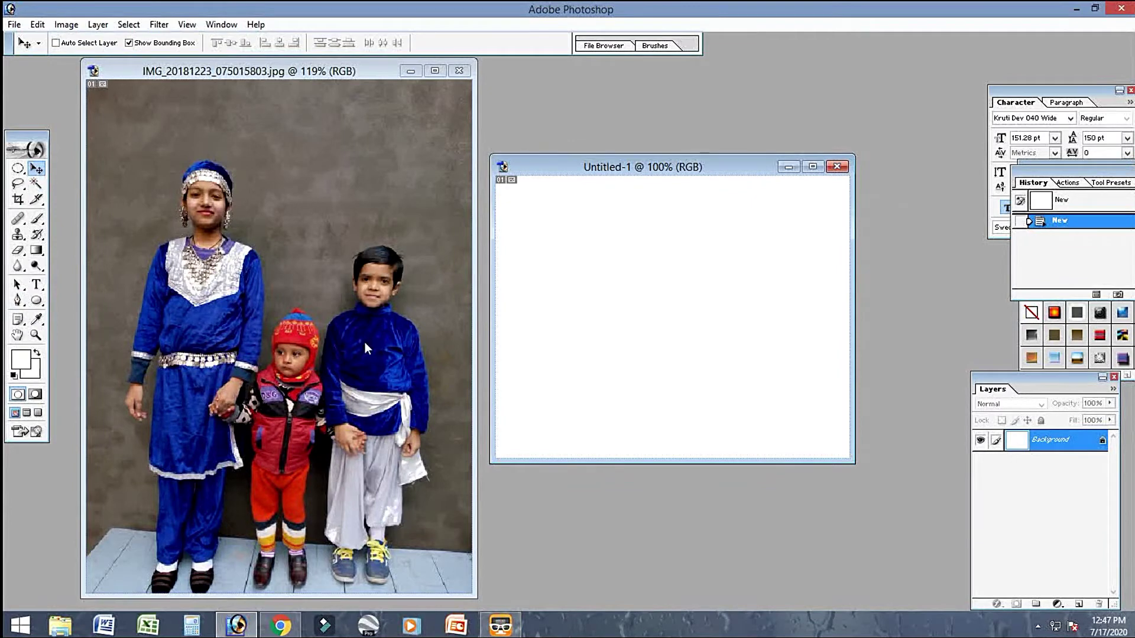
pyautogui.click(334, 69)
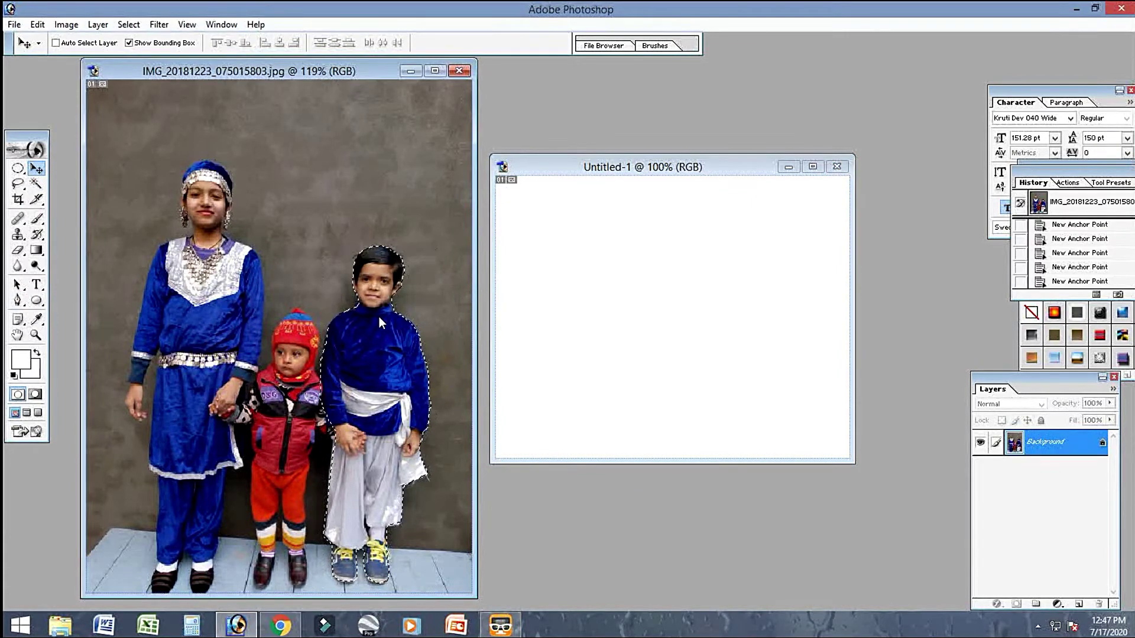
pyautogui.moveTo(378, 317); pyautogui.dragTo(754, 286)
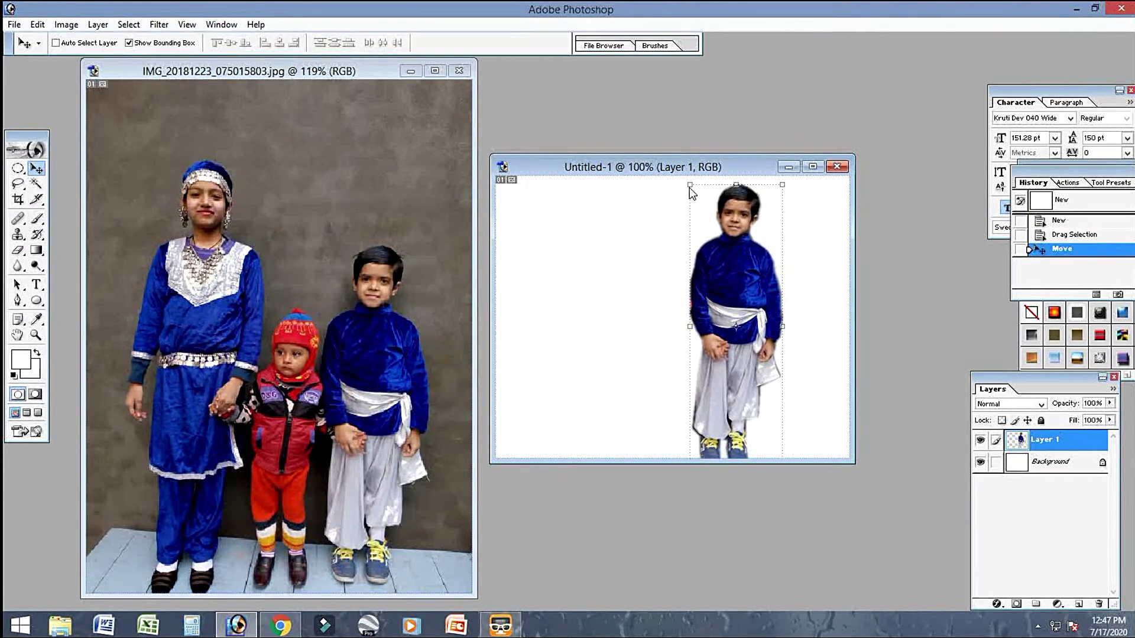
pyautogui.moveTo(689, 187); pyautogui.dragTo(698, 197)
pyautogui.moveTo(737, 298); pyautogui.dragTo(756, 293)
# Commit the boy's resize, then upload image 112 to remove.bg for background removal
pyautogui.press('Return')
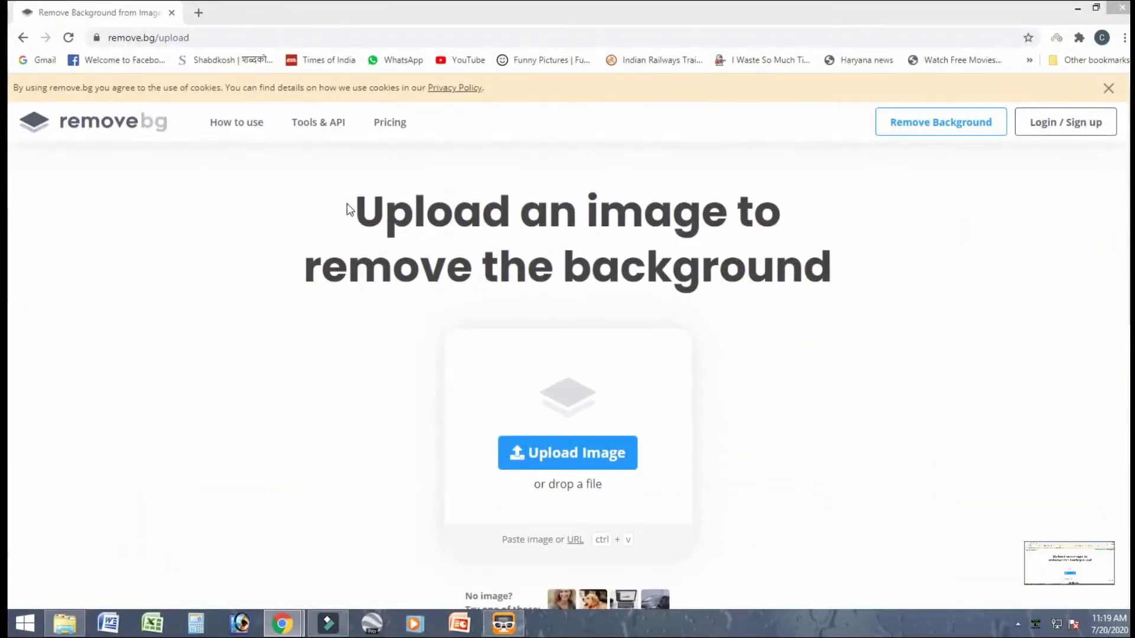
pyautogui.scroll(-10, 272, 165)
pyautogui.click(169, 90)
pyautogui.click(169, 132)
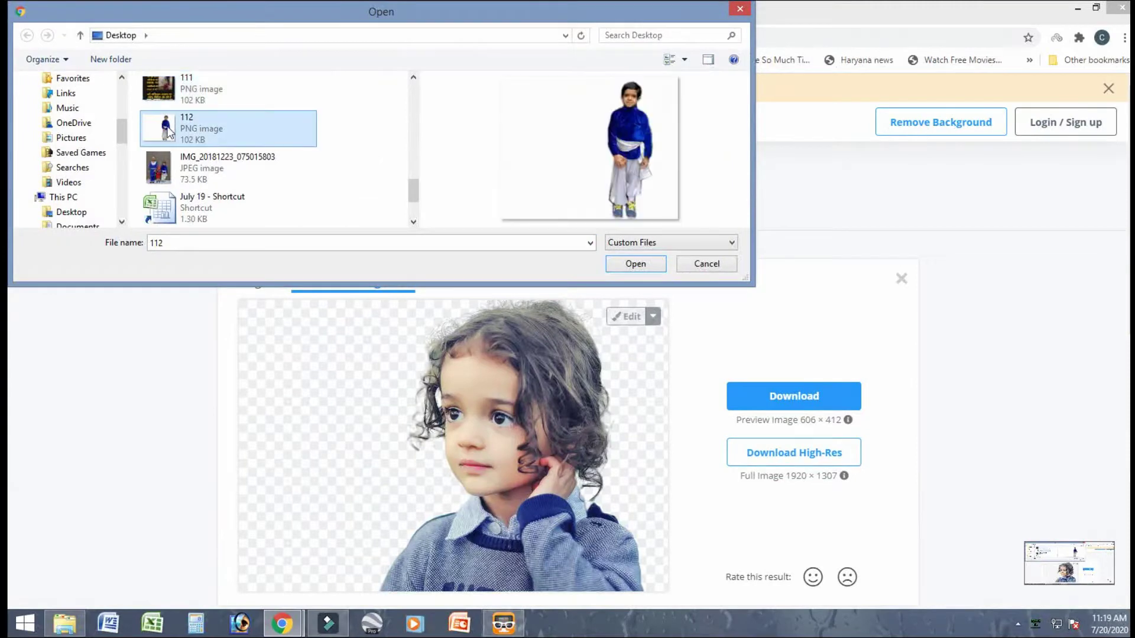
pyautogui.doubleClick(169, 132)
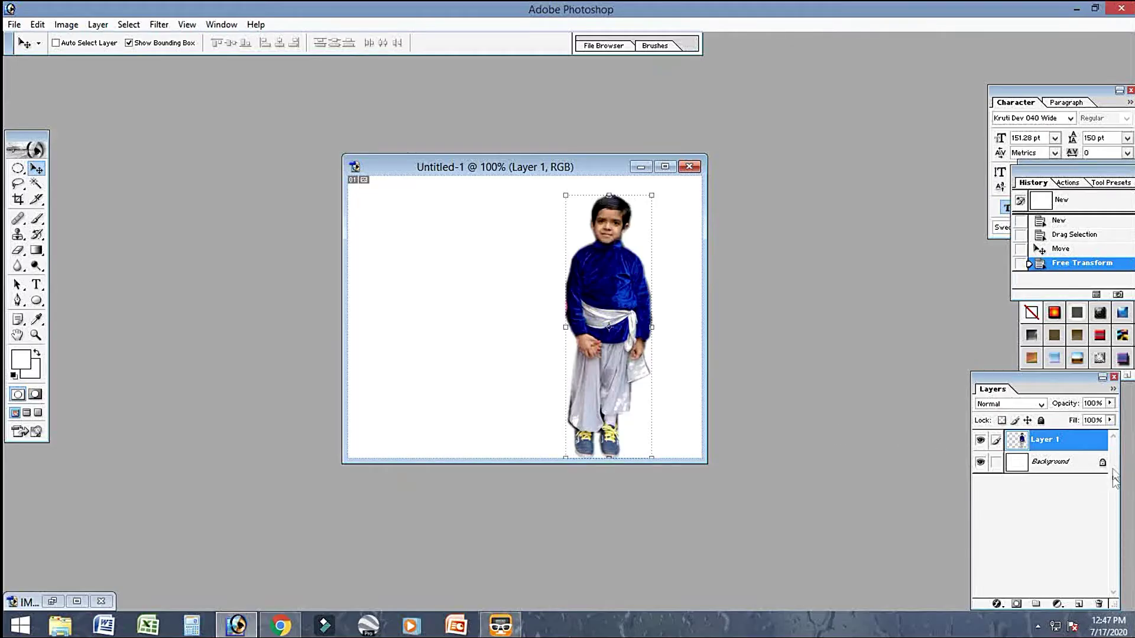
# Convert the Background into Layer 0 and Magic Wand-delete the white area around the boy
pyautogui.click(1081, 466)
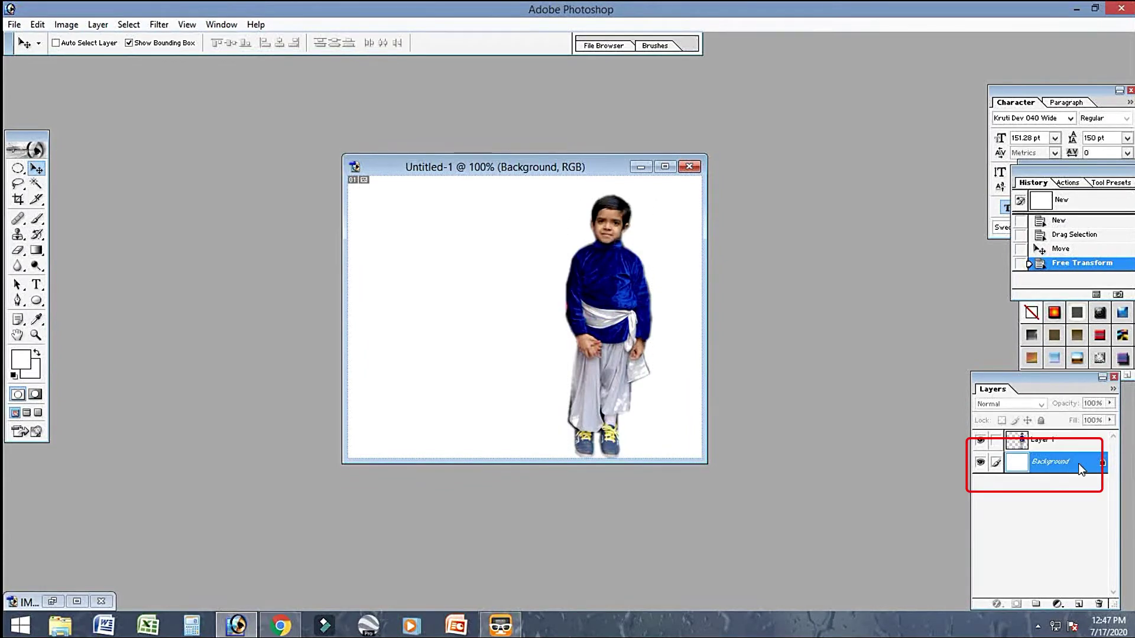
pyautogui.doubleClick(1079, 462)
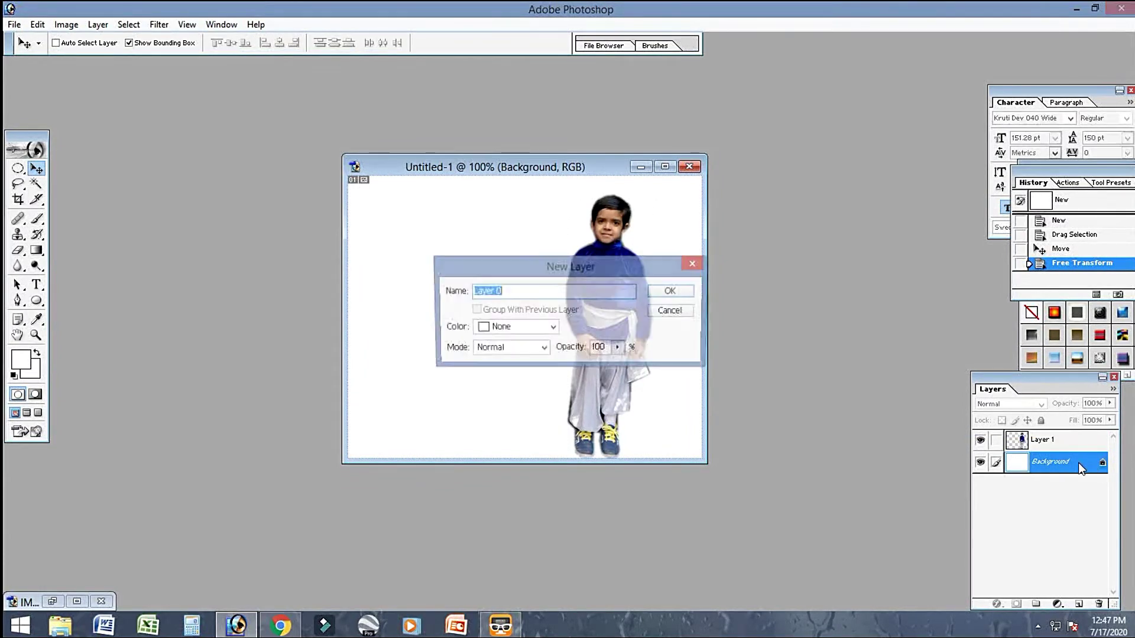
pyautogui.click(673, 293)
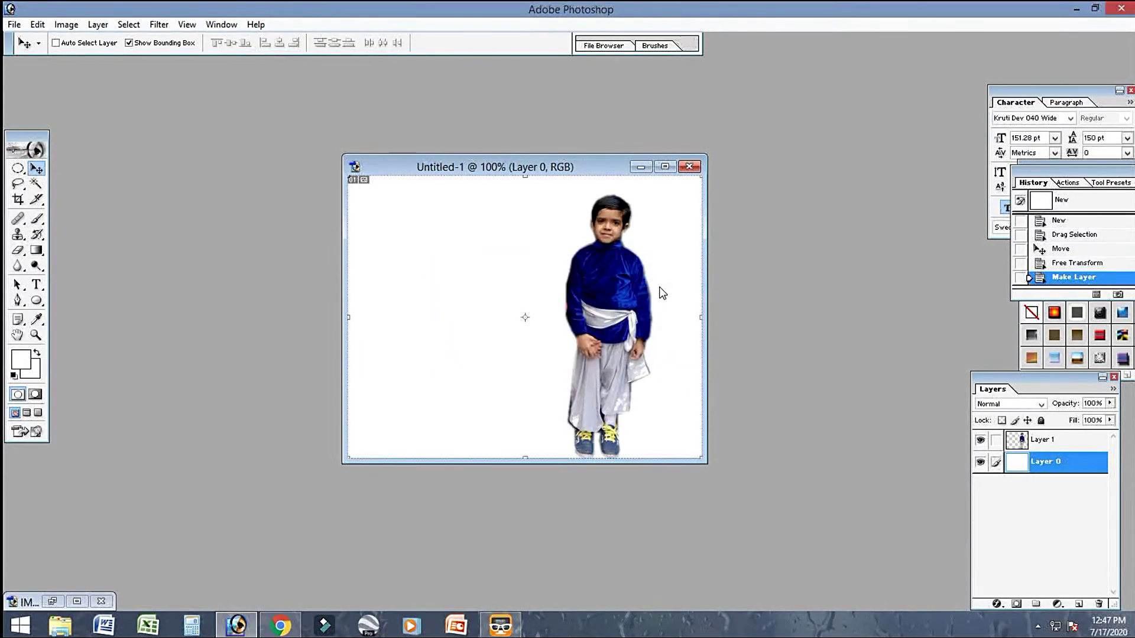
pyautogui.click(37, 187)
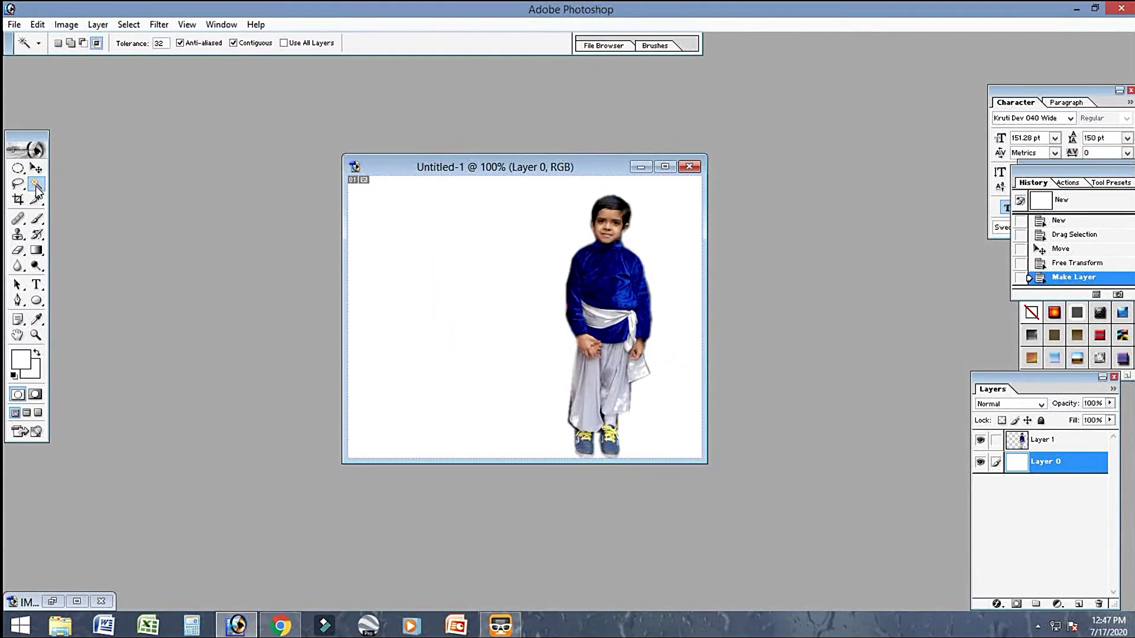
pyautogui.click(426, 262)
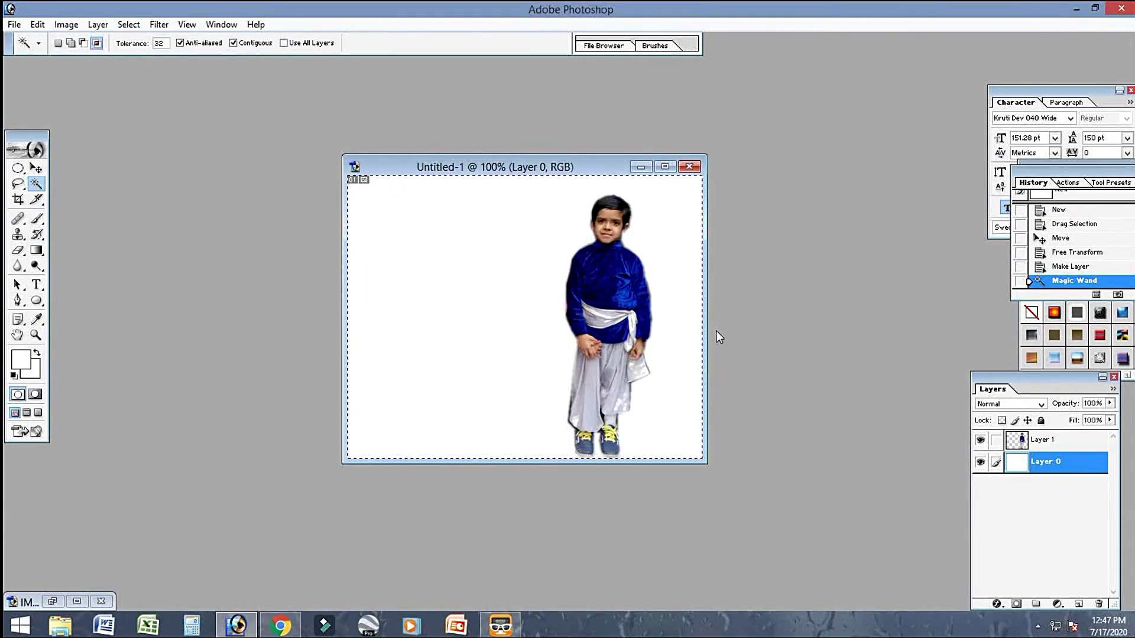
pyautogui.press('Delete')
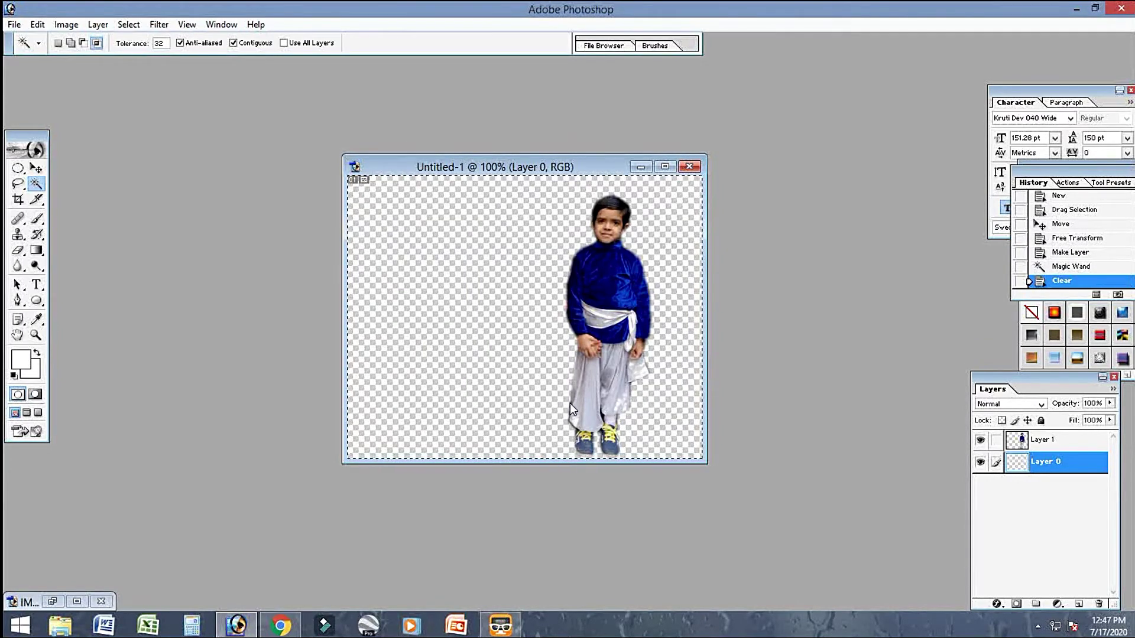
# Save the transparent boy as pic1 in PNG format without interlacing
pyautogui.click(22, 24)
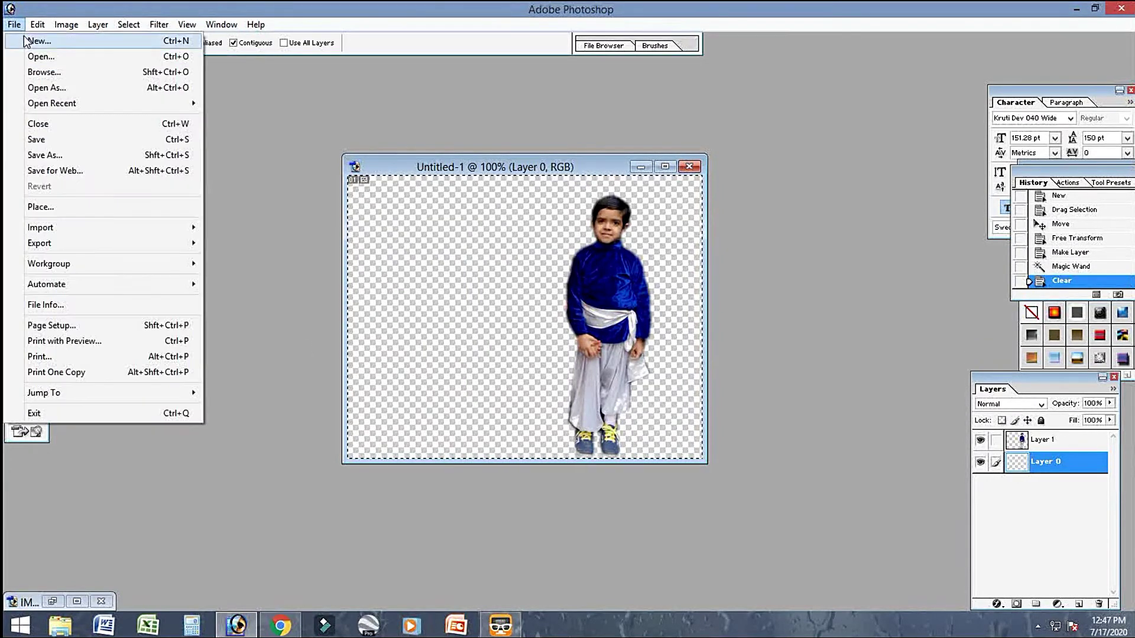
pyautogui.click(53, 155)
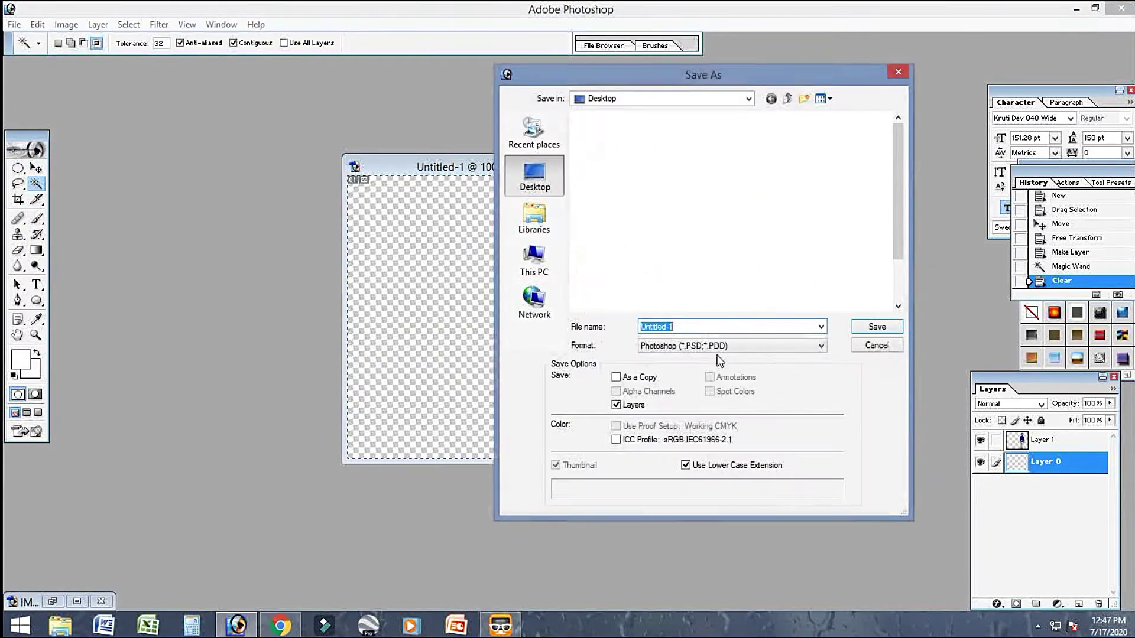
pyautogui.write('p')
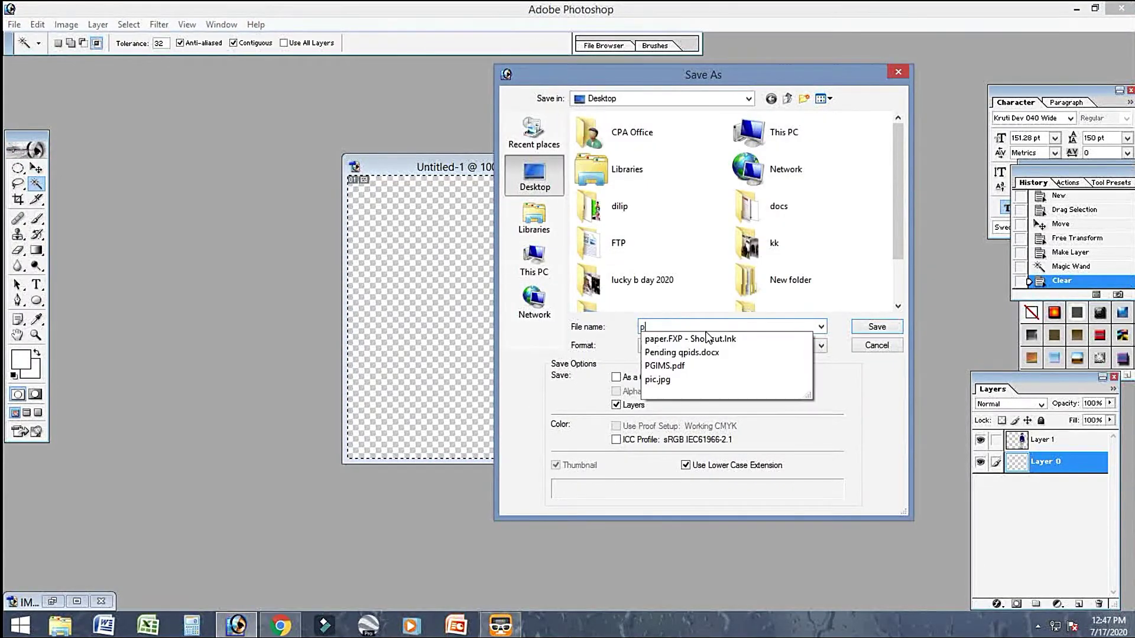
pyautogui.write('ic1')
pyautogui.click(729, 352)
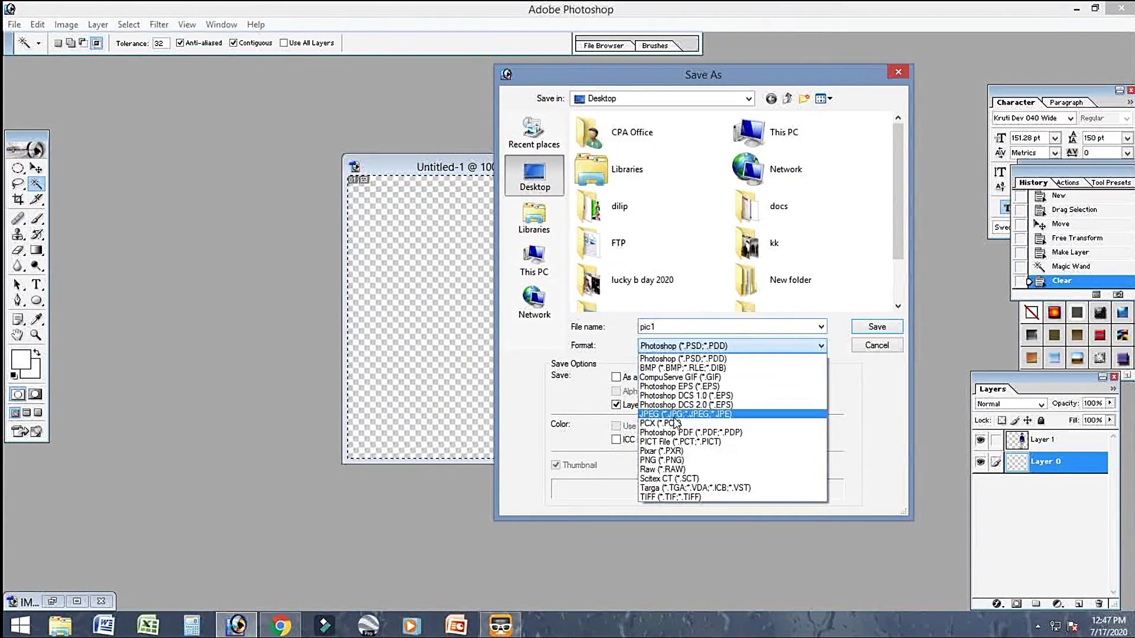
pyautogui.click(662, 462)
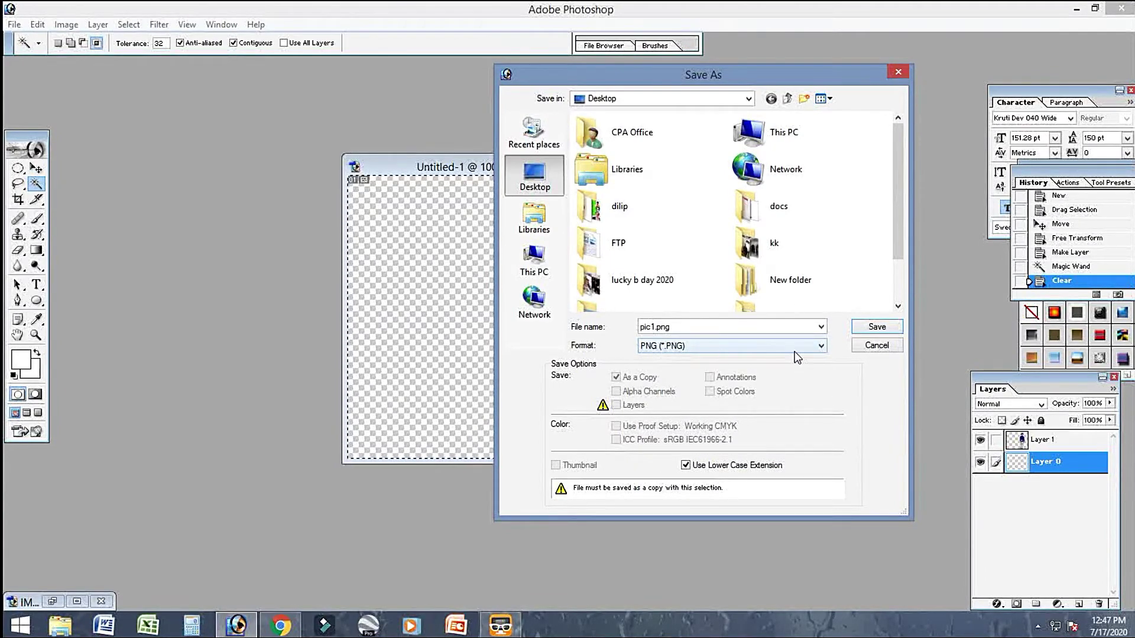
pyautogui.click(875, 327)
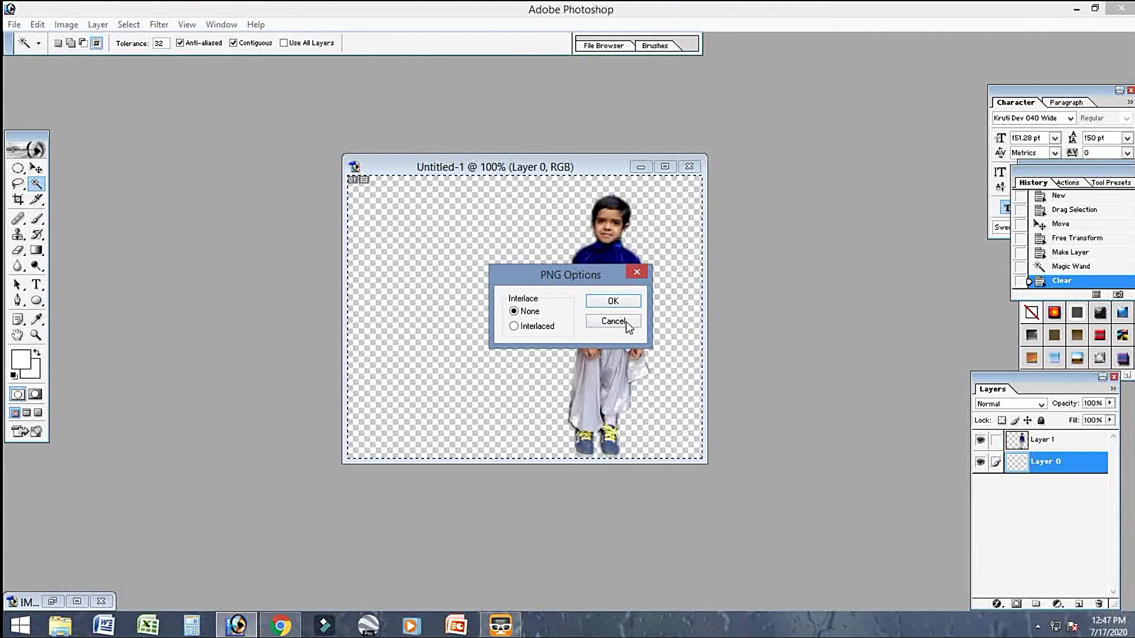
pyautogui.click(613, 301)
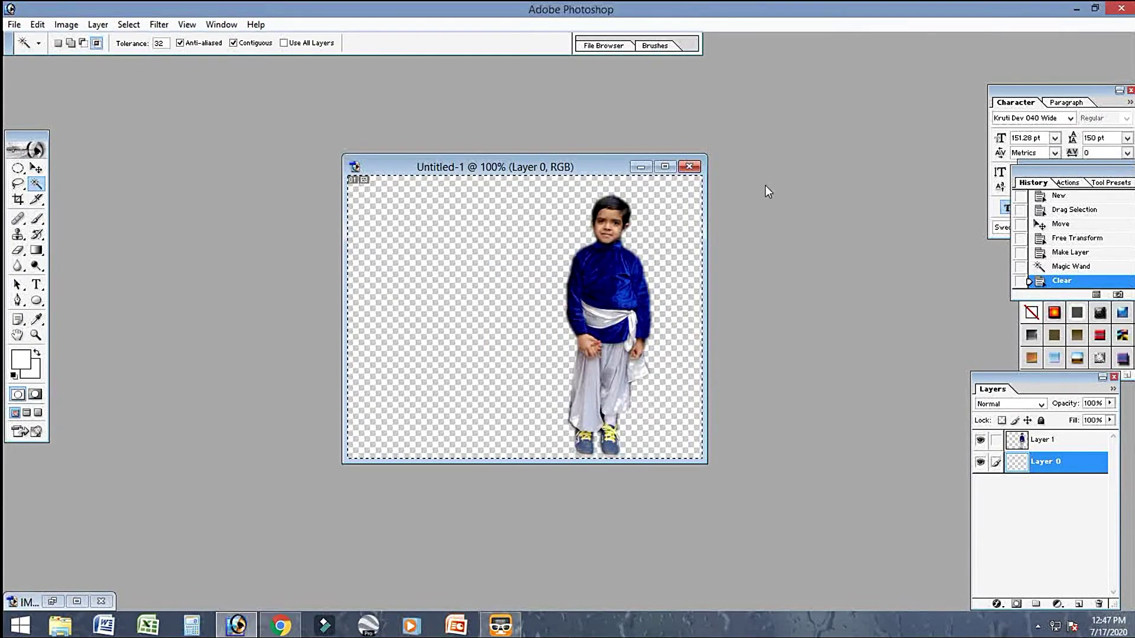
pyautogui.click(1075, 8)
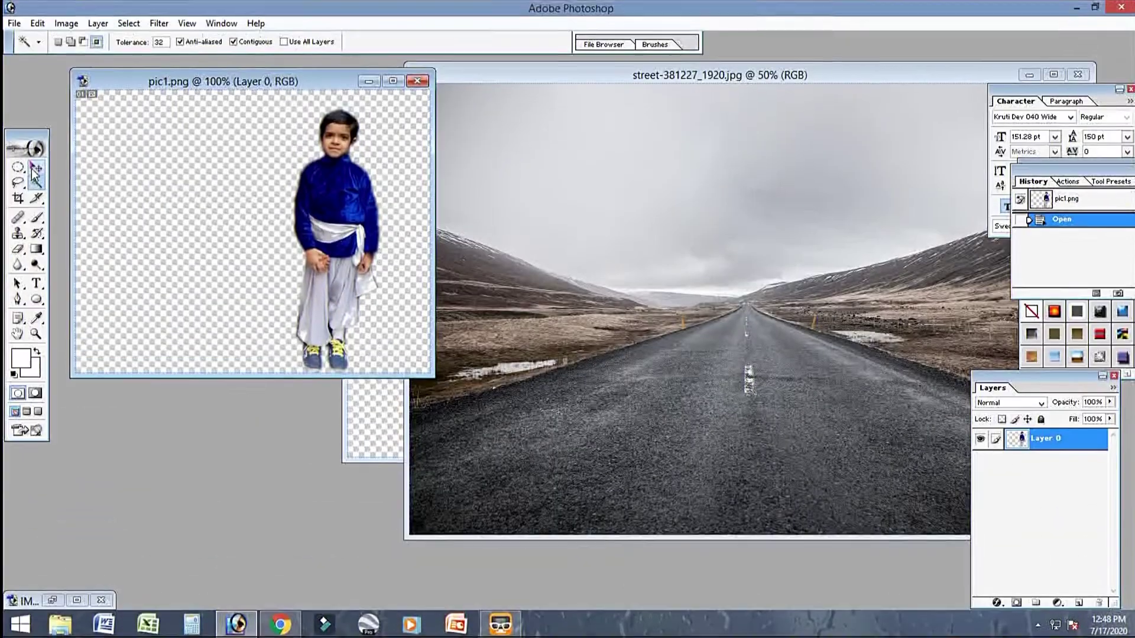
# Copy the pic1.png boy onto the road photo and enlarge him to about 186%
pyautogui.moveTo(254, 83); pyautogui.dragTo(246, 83)
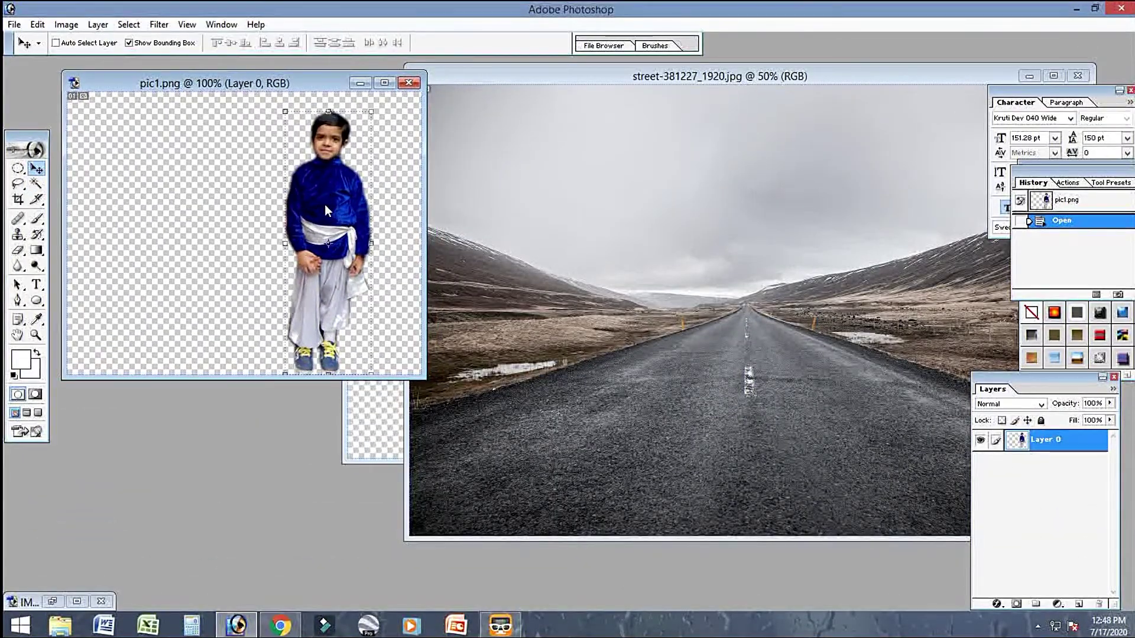
pyautogui.moveTo(325, 205)
pyautogui.mouseDown()
pyautogui.moveTo(835, 341)
pyautogui.moveTo(795, 315)
pyautogui.mouseUp()
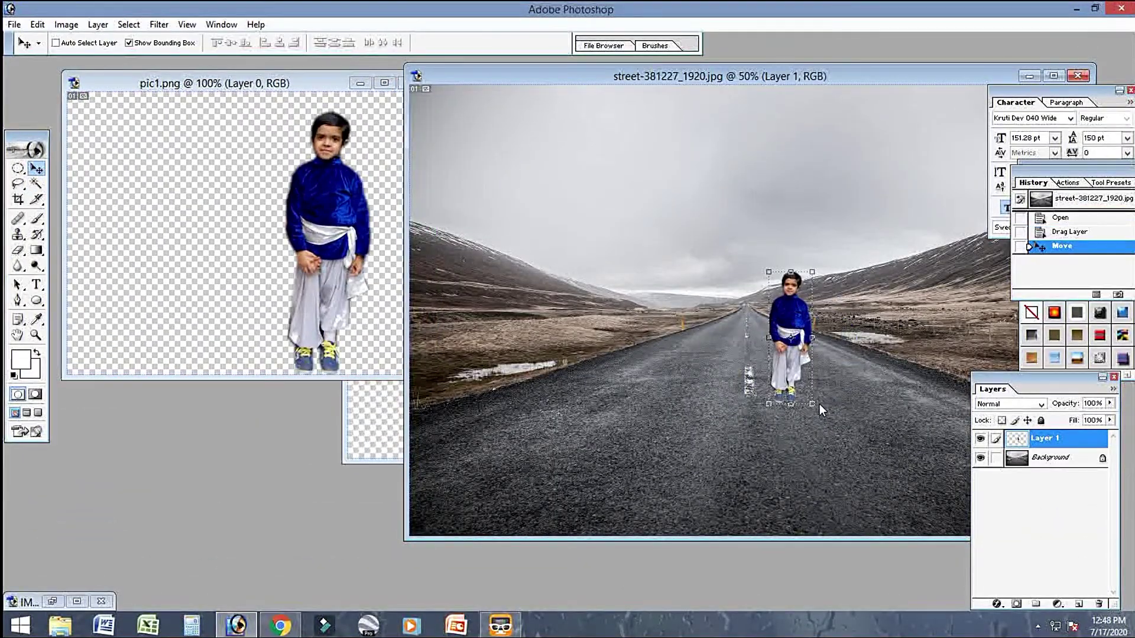
pyautogui.moveTo(817, 403); pyautogui.dragTo(917, 498)
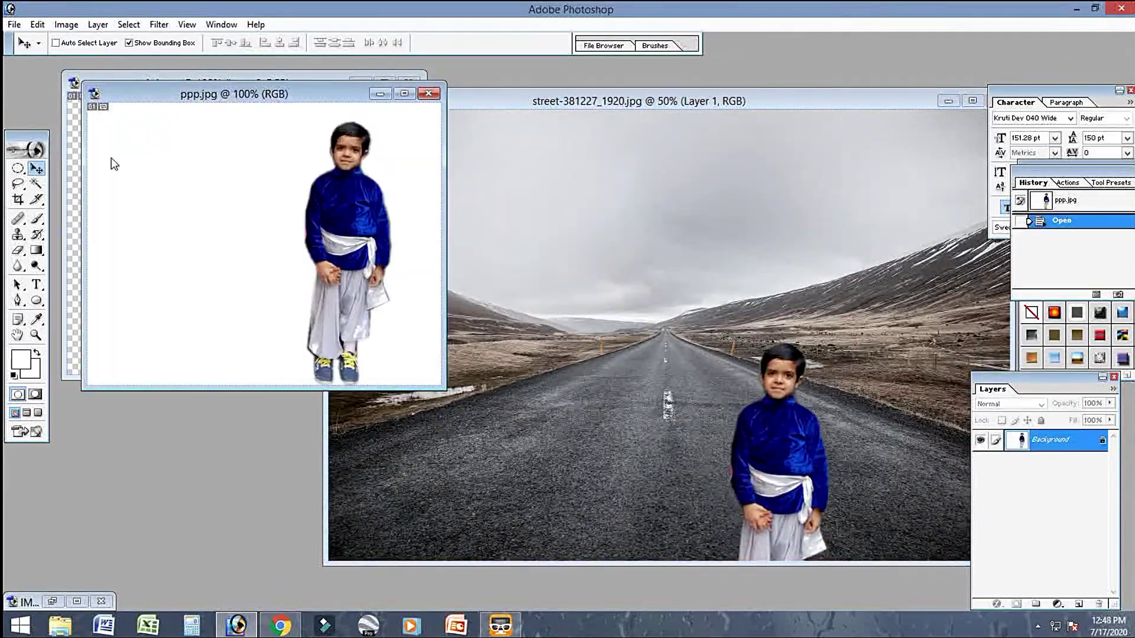
# Add the white-backed ppp.jpg boy and move the large boy higher up the road
pyautogui.moveTo(322, 203)
pyautogui.mouseDown()
pyautogui.moveTo(560, 362)
pyautogui.moveTo(510, 400)
pyautogui.mouseUp()
pyautogui.moveTo(676, 103); pyautogui.dragTo(595, 62)
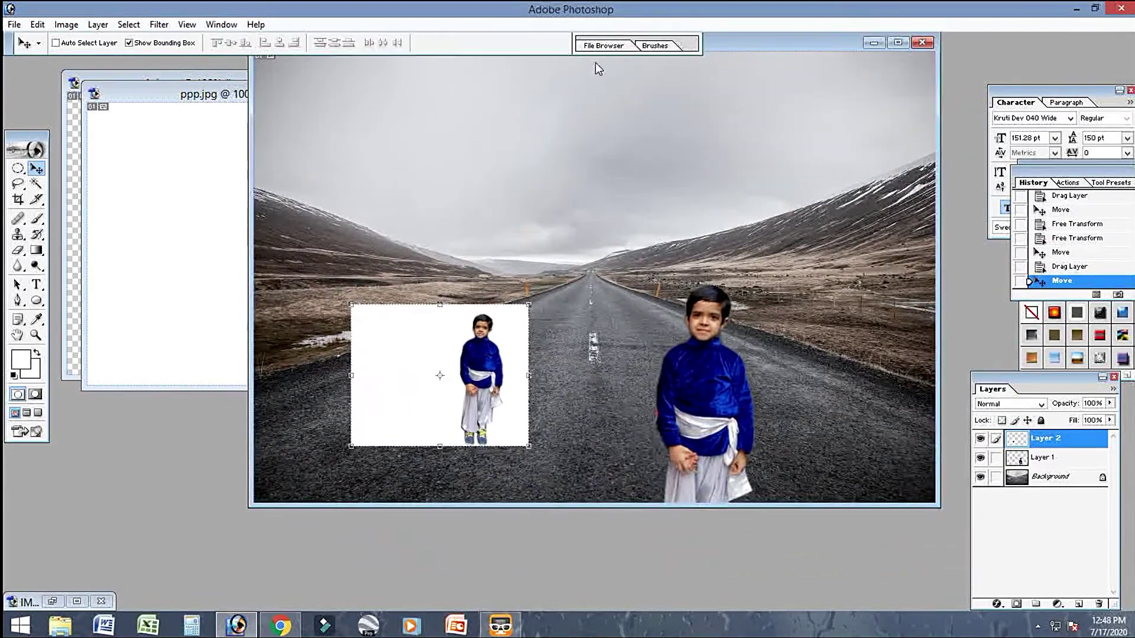
pyautogui.hotkey('ctrl', '+')
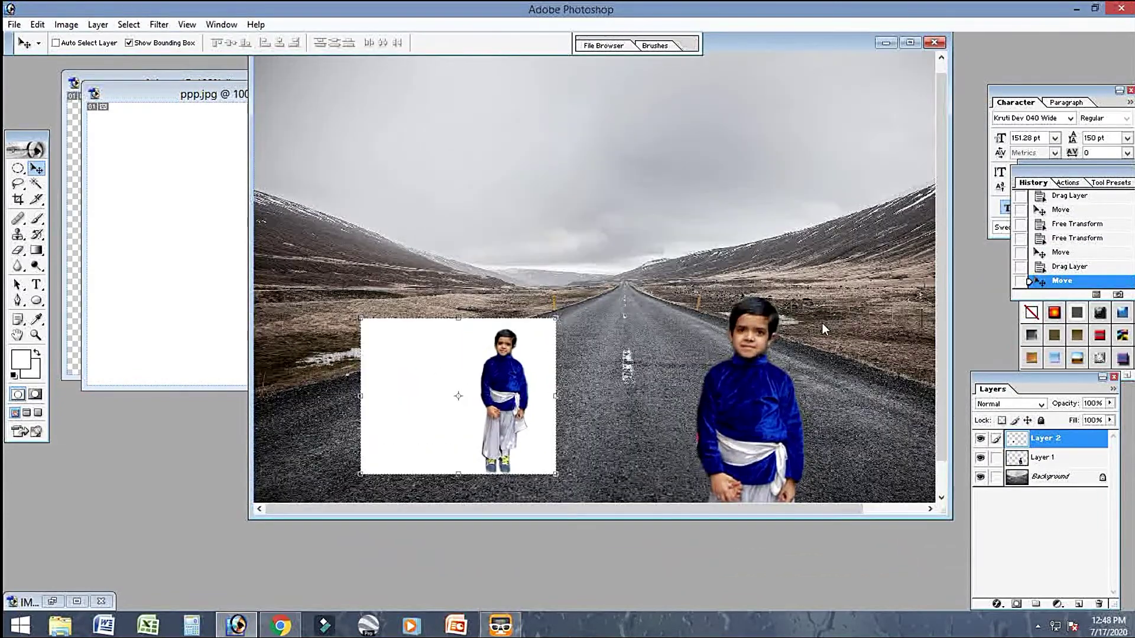
pyautogui.scroll(-1, 931, 243)
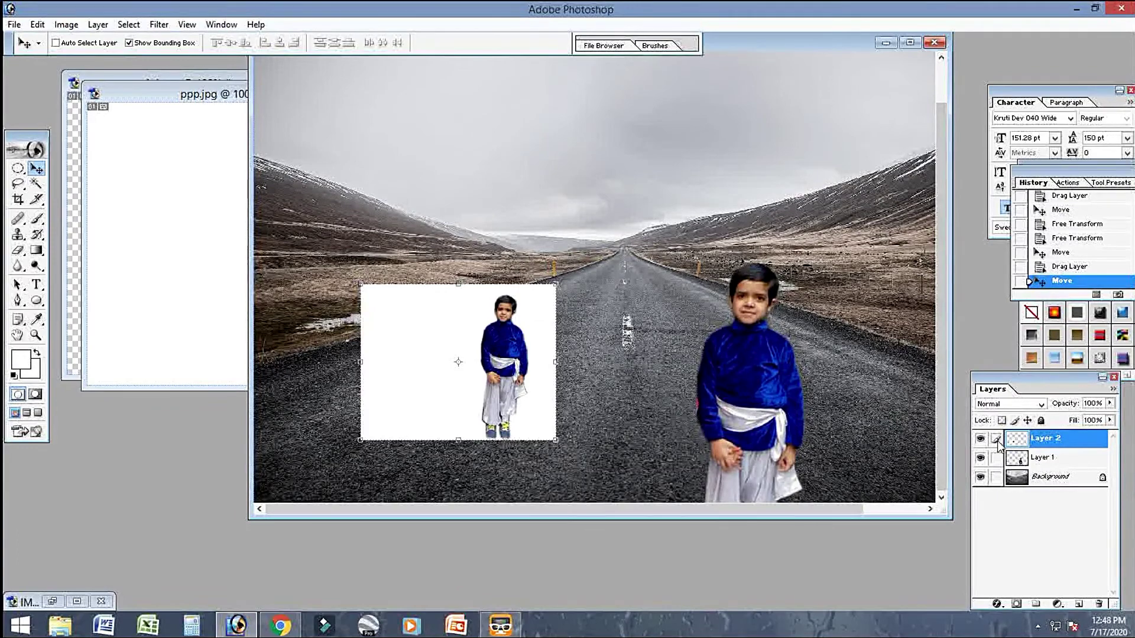
pyautogui.click(1020, 467)
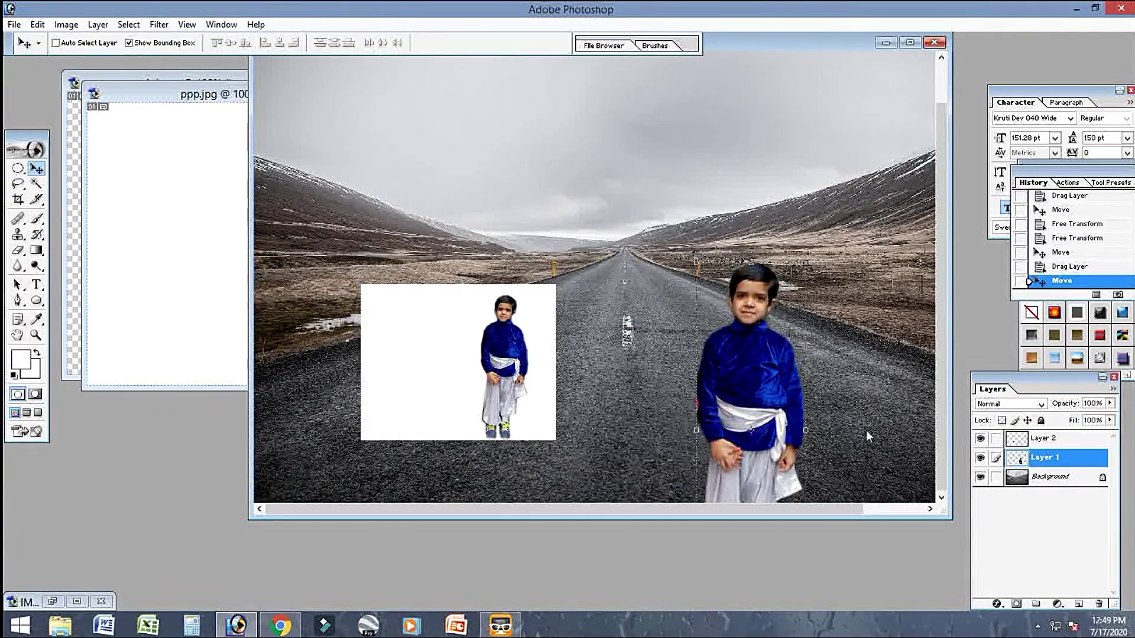
pyautogui.moveTo(774, 367); pyautogui.dragTo(756, 282)
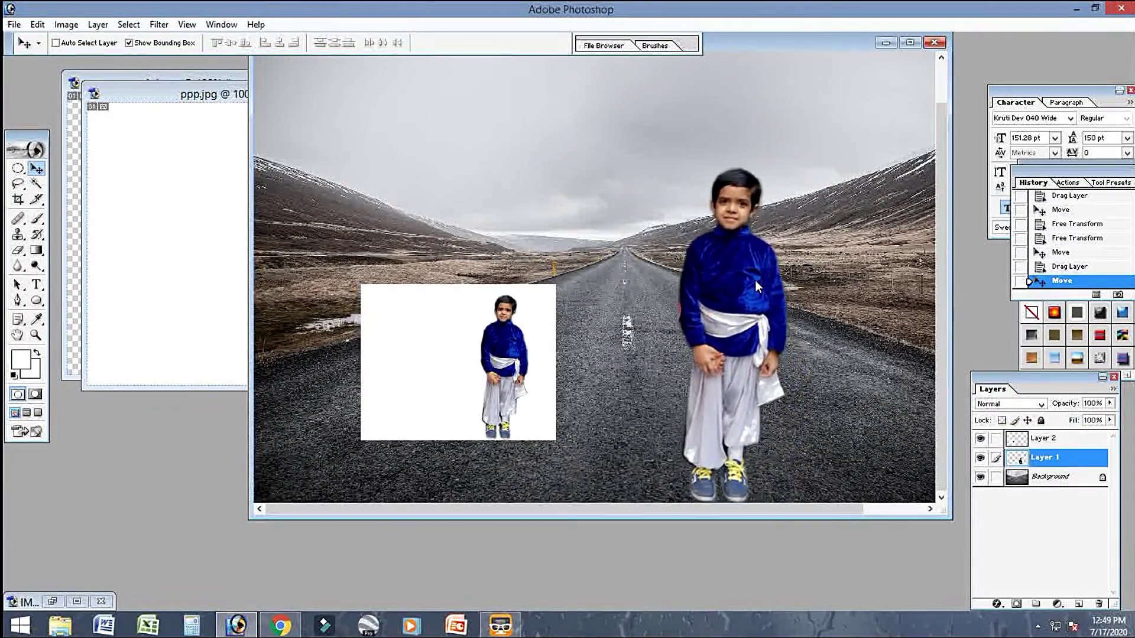
pyautogui.click(173, 150)
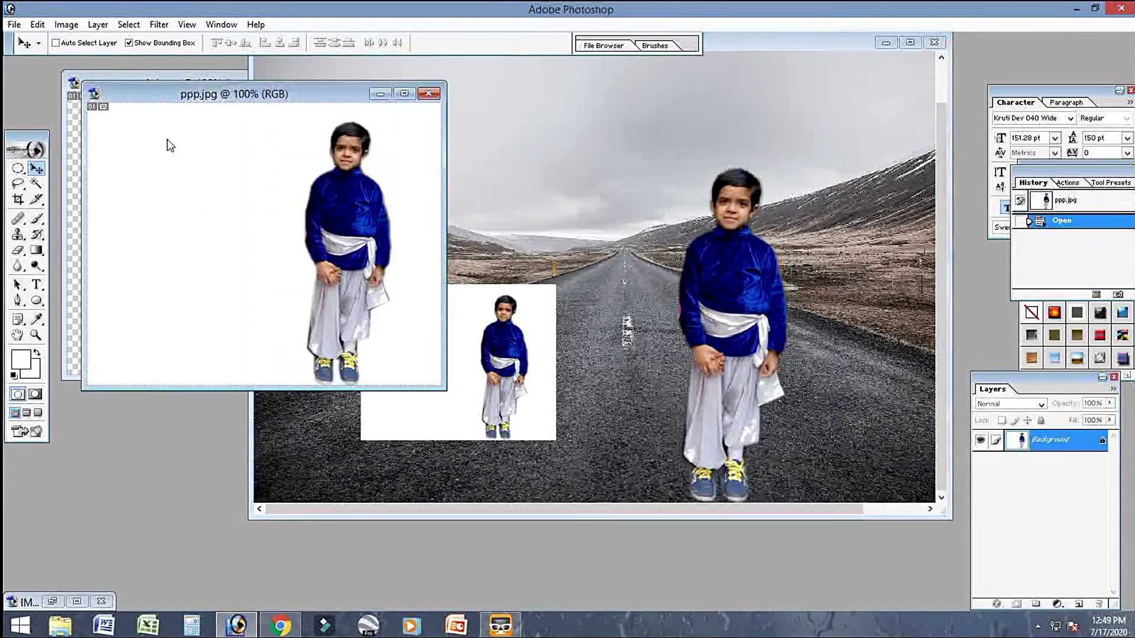
pyautogui.click(602, 123)
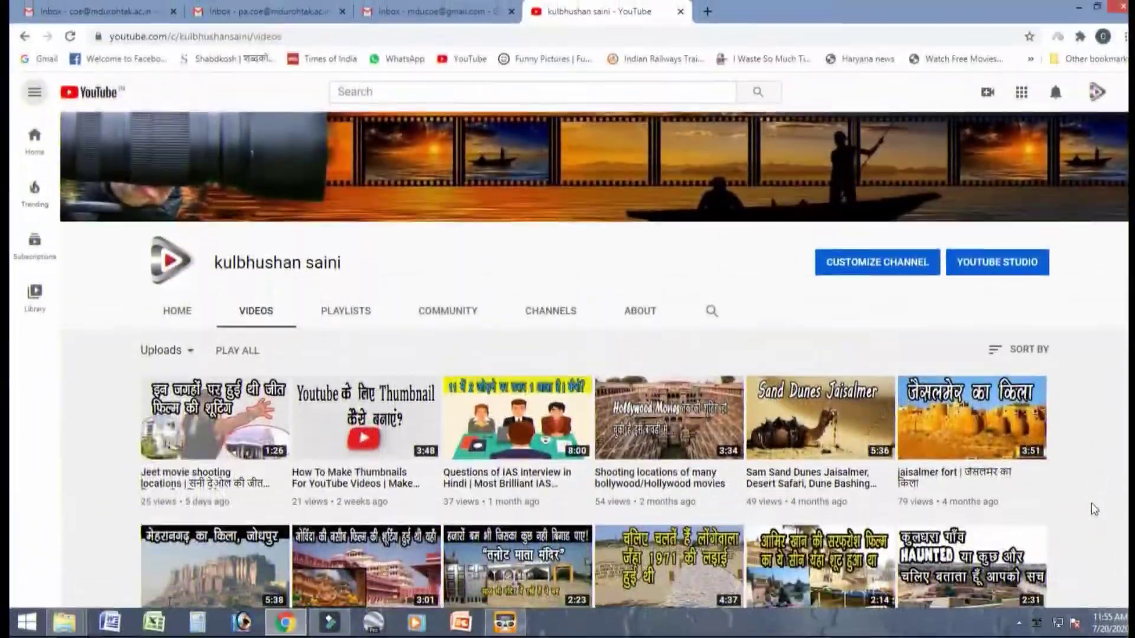
# Scroll the channel's video grid down to uploads from about a year ago
pyautogui.scroll(-3, 1094, 511)
pyautogui.scroll(-3, 1094, 511)
pyautogui.scroll(-3, 1095, 511)
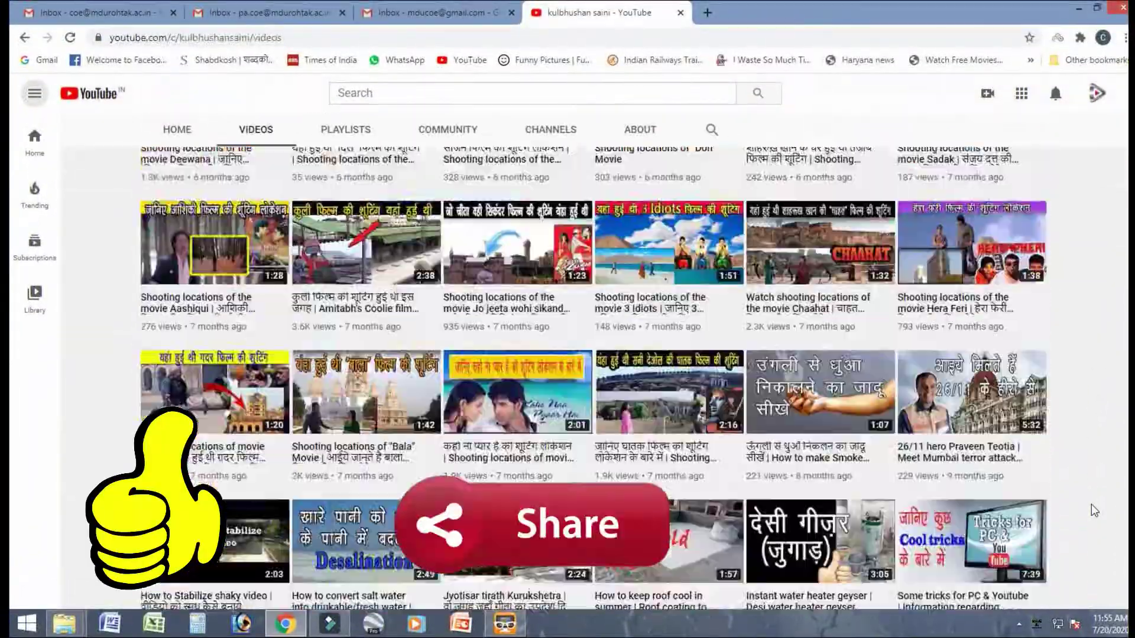
pyautogui.scroll(-4, 1095, 511)
pyautogui.scroll(-3, 1094, 511)
pyautogui.scroll(-2, 1094, 511)
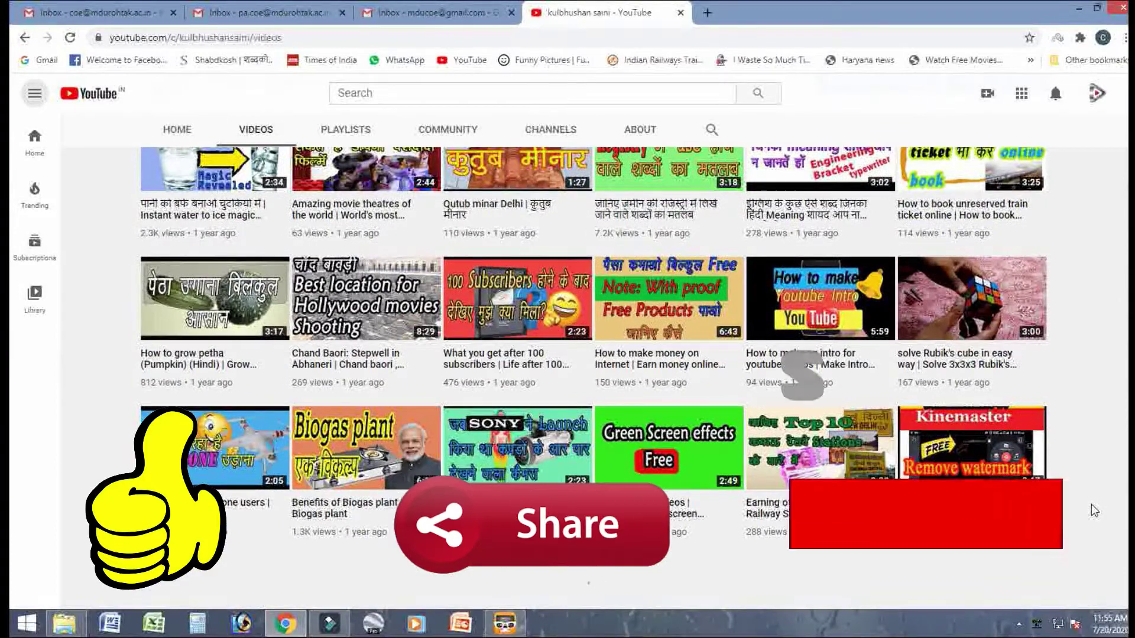